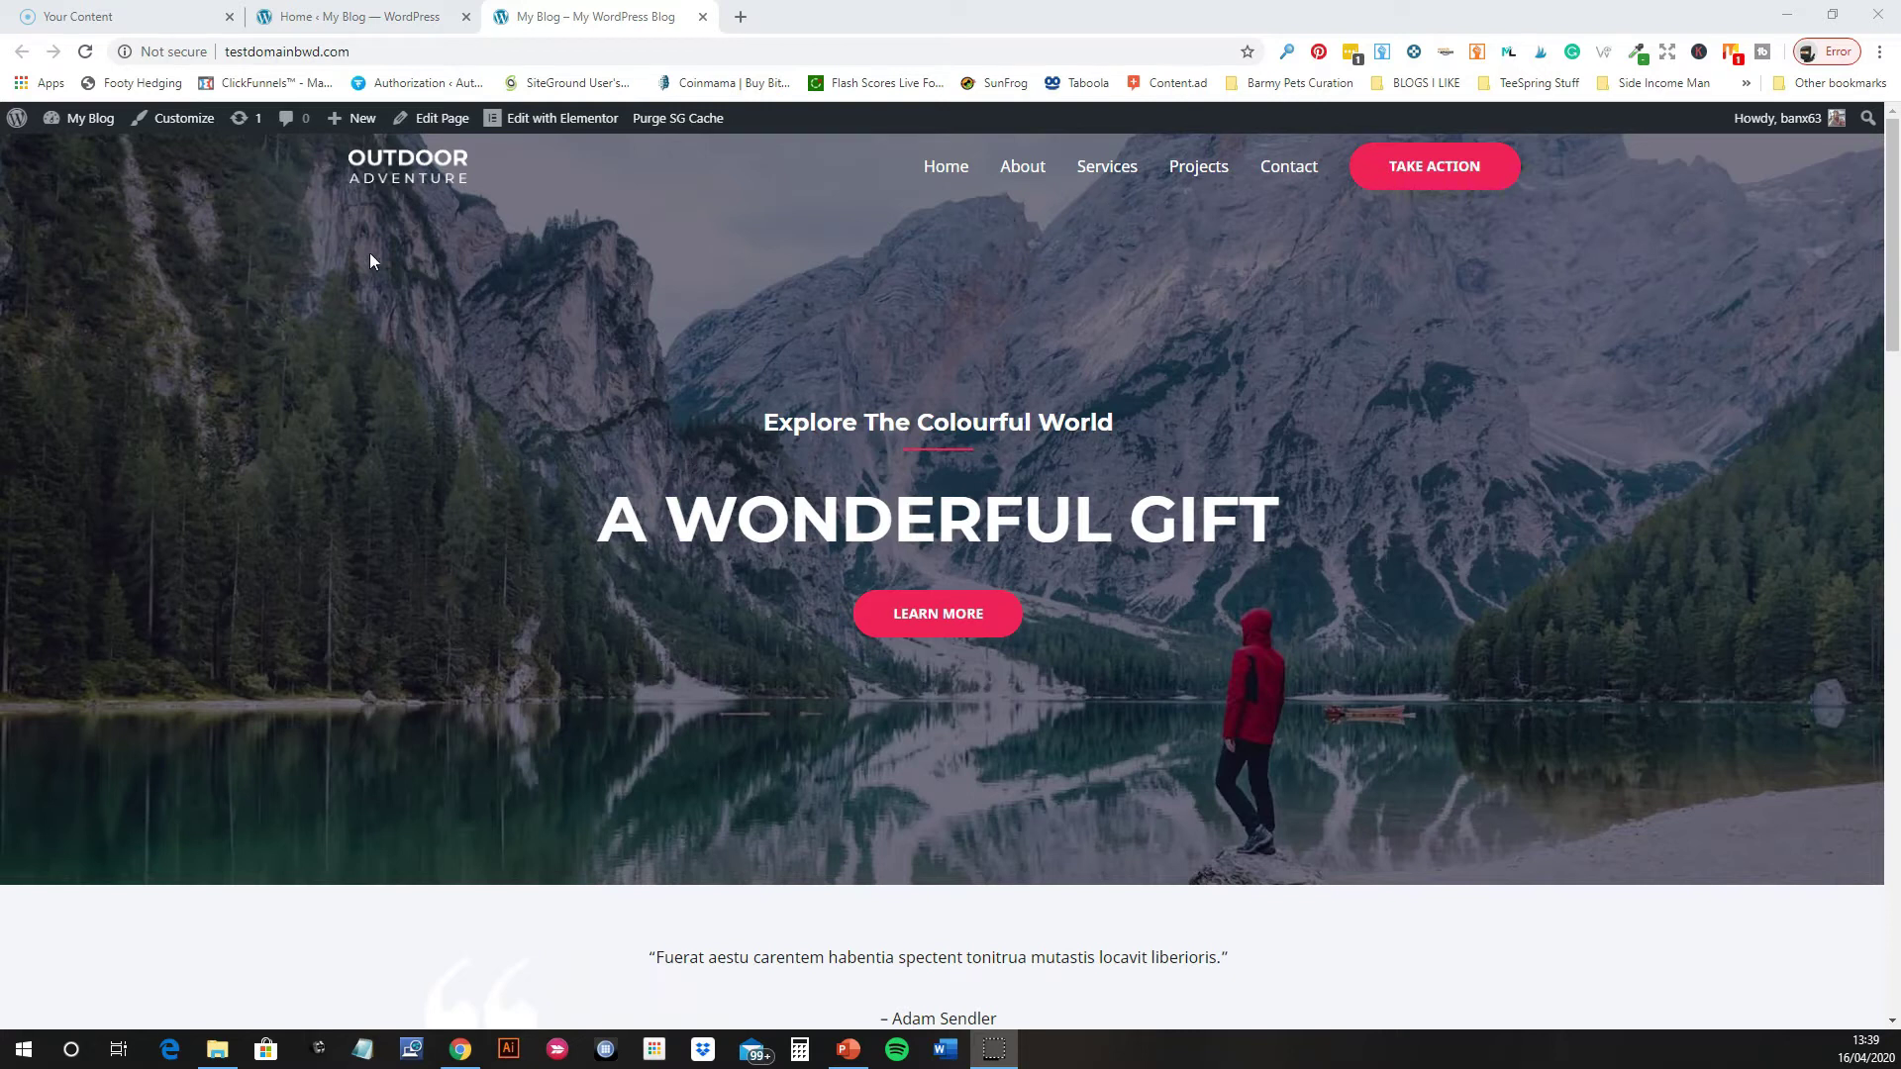
# - Go to the admin dashboard and open Appearance > Menus to show the Primary Menu
pyautogui.moveTo(89, 121)
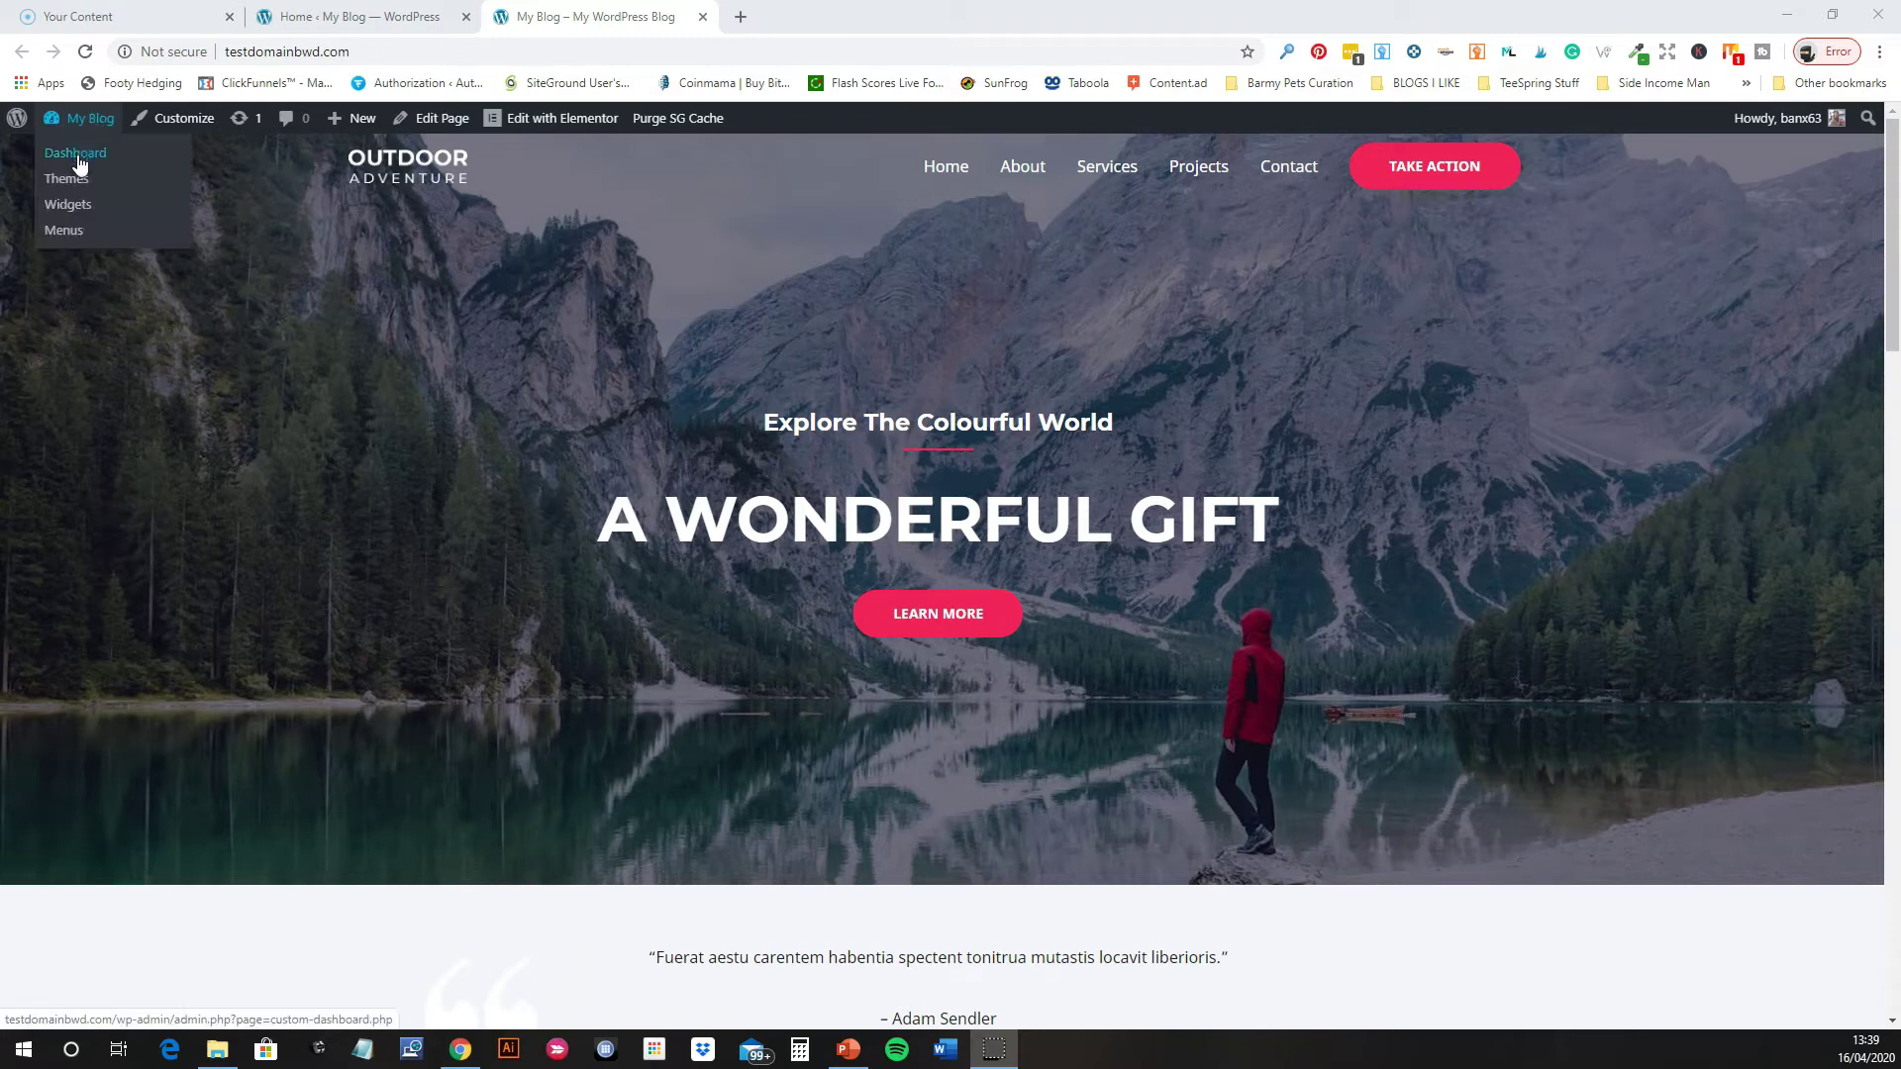
pyautogui.click(77, 156)
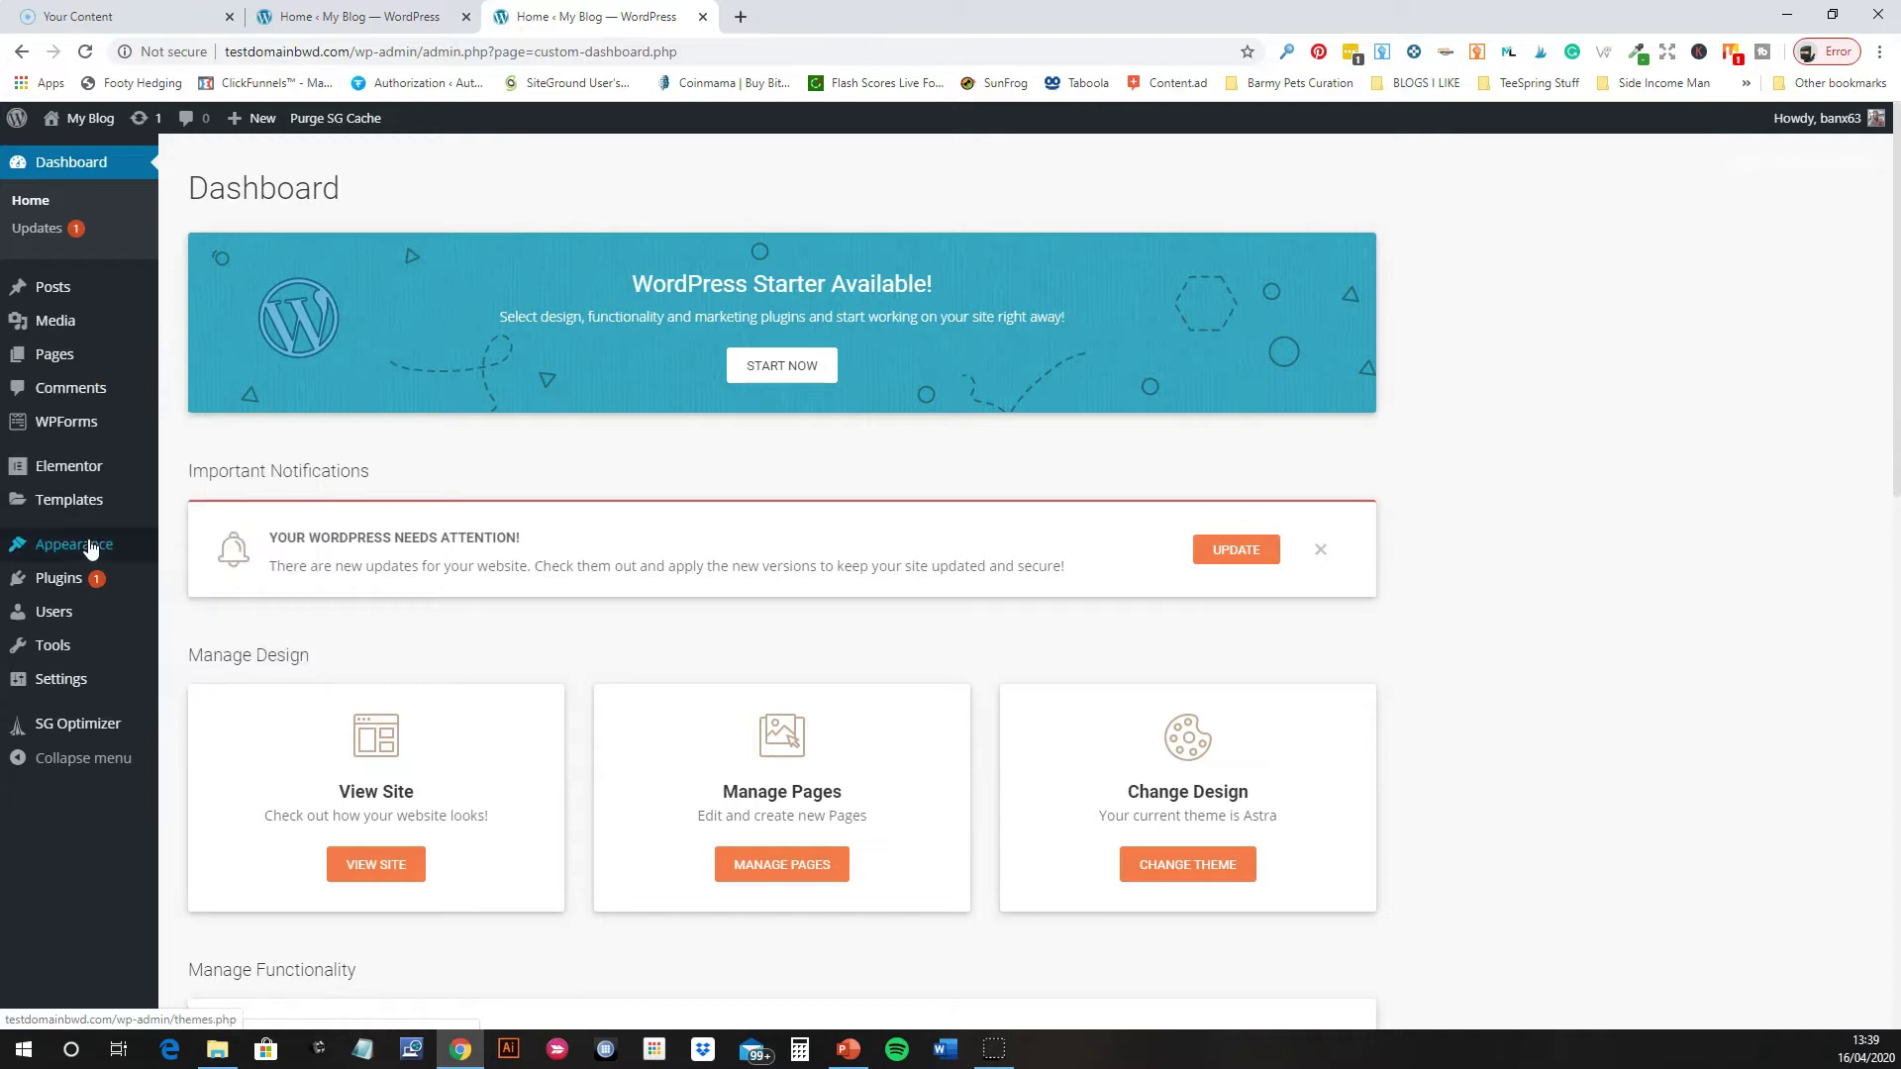
pyautogui.moveTo(89, 550)
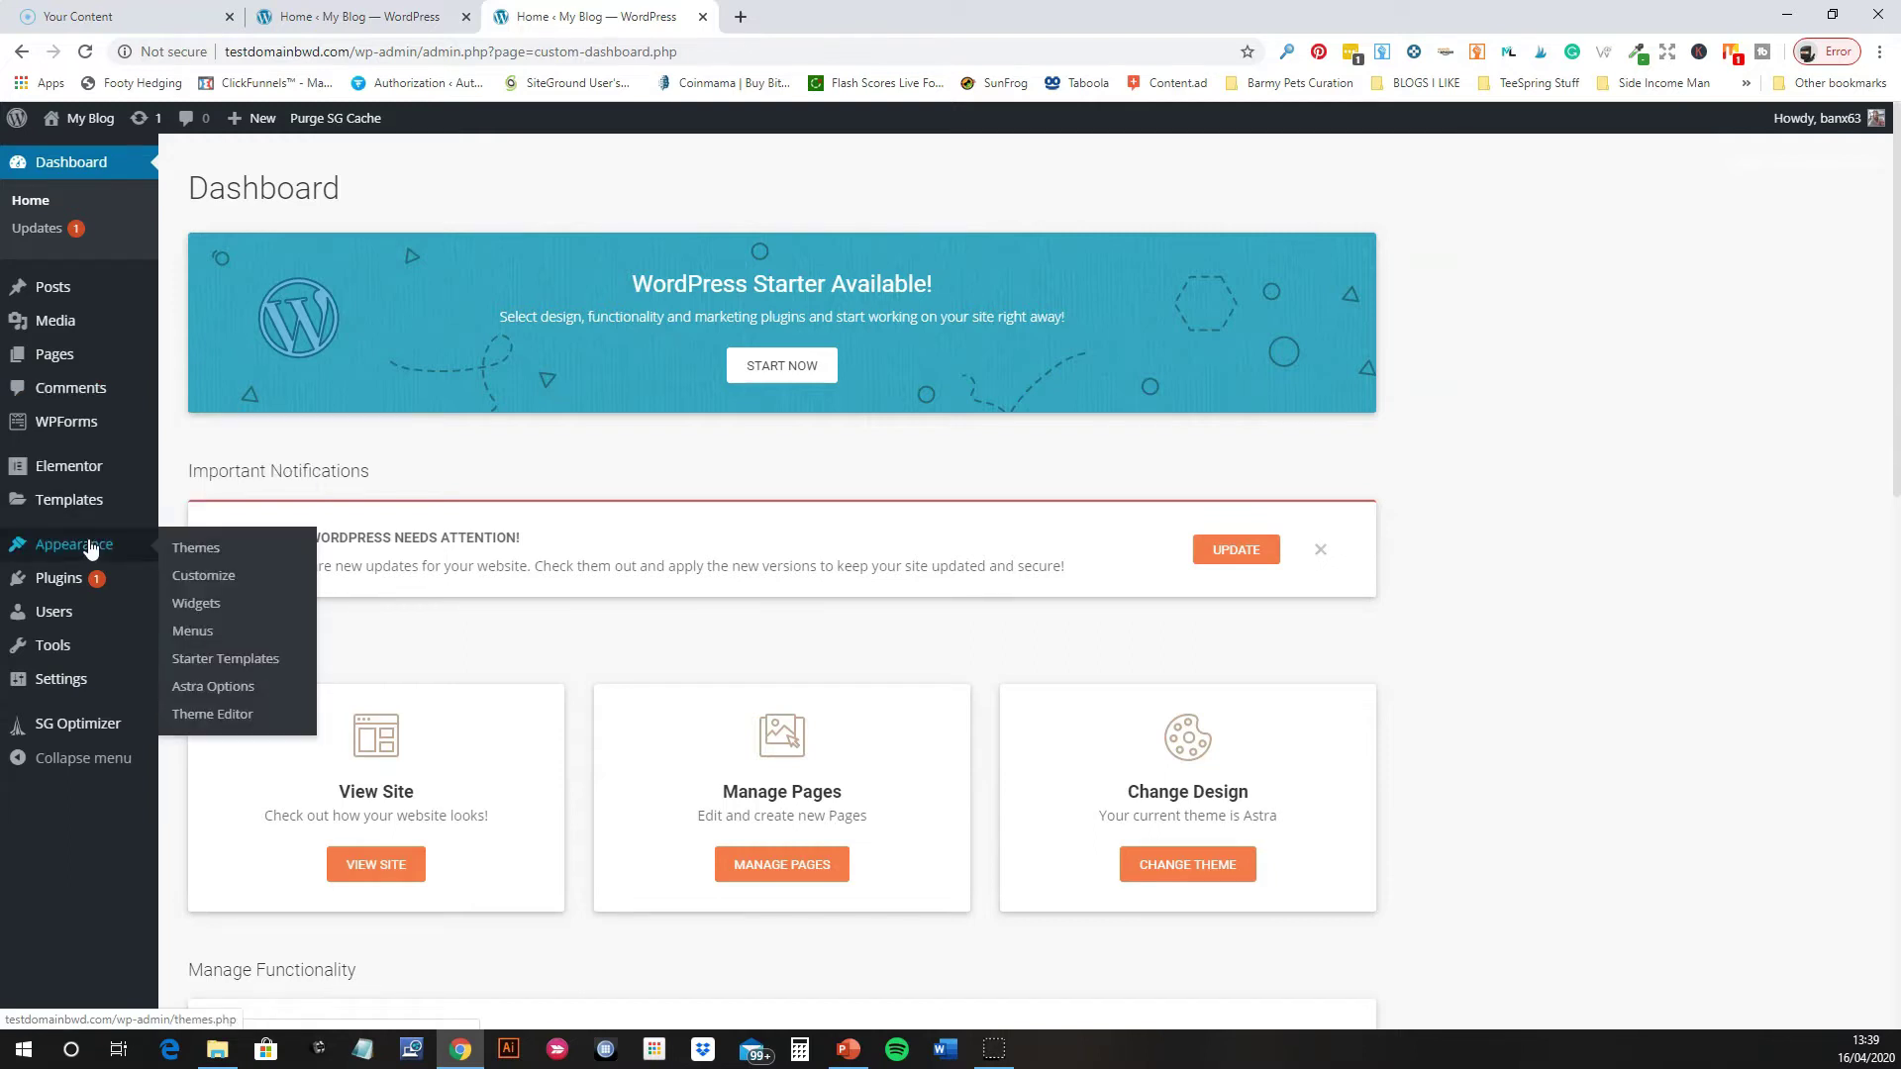
pyautogui.click(183, 634)
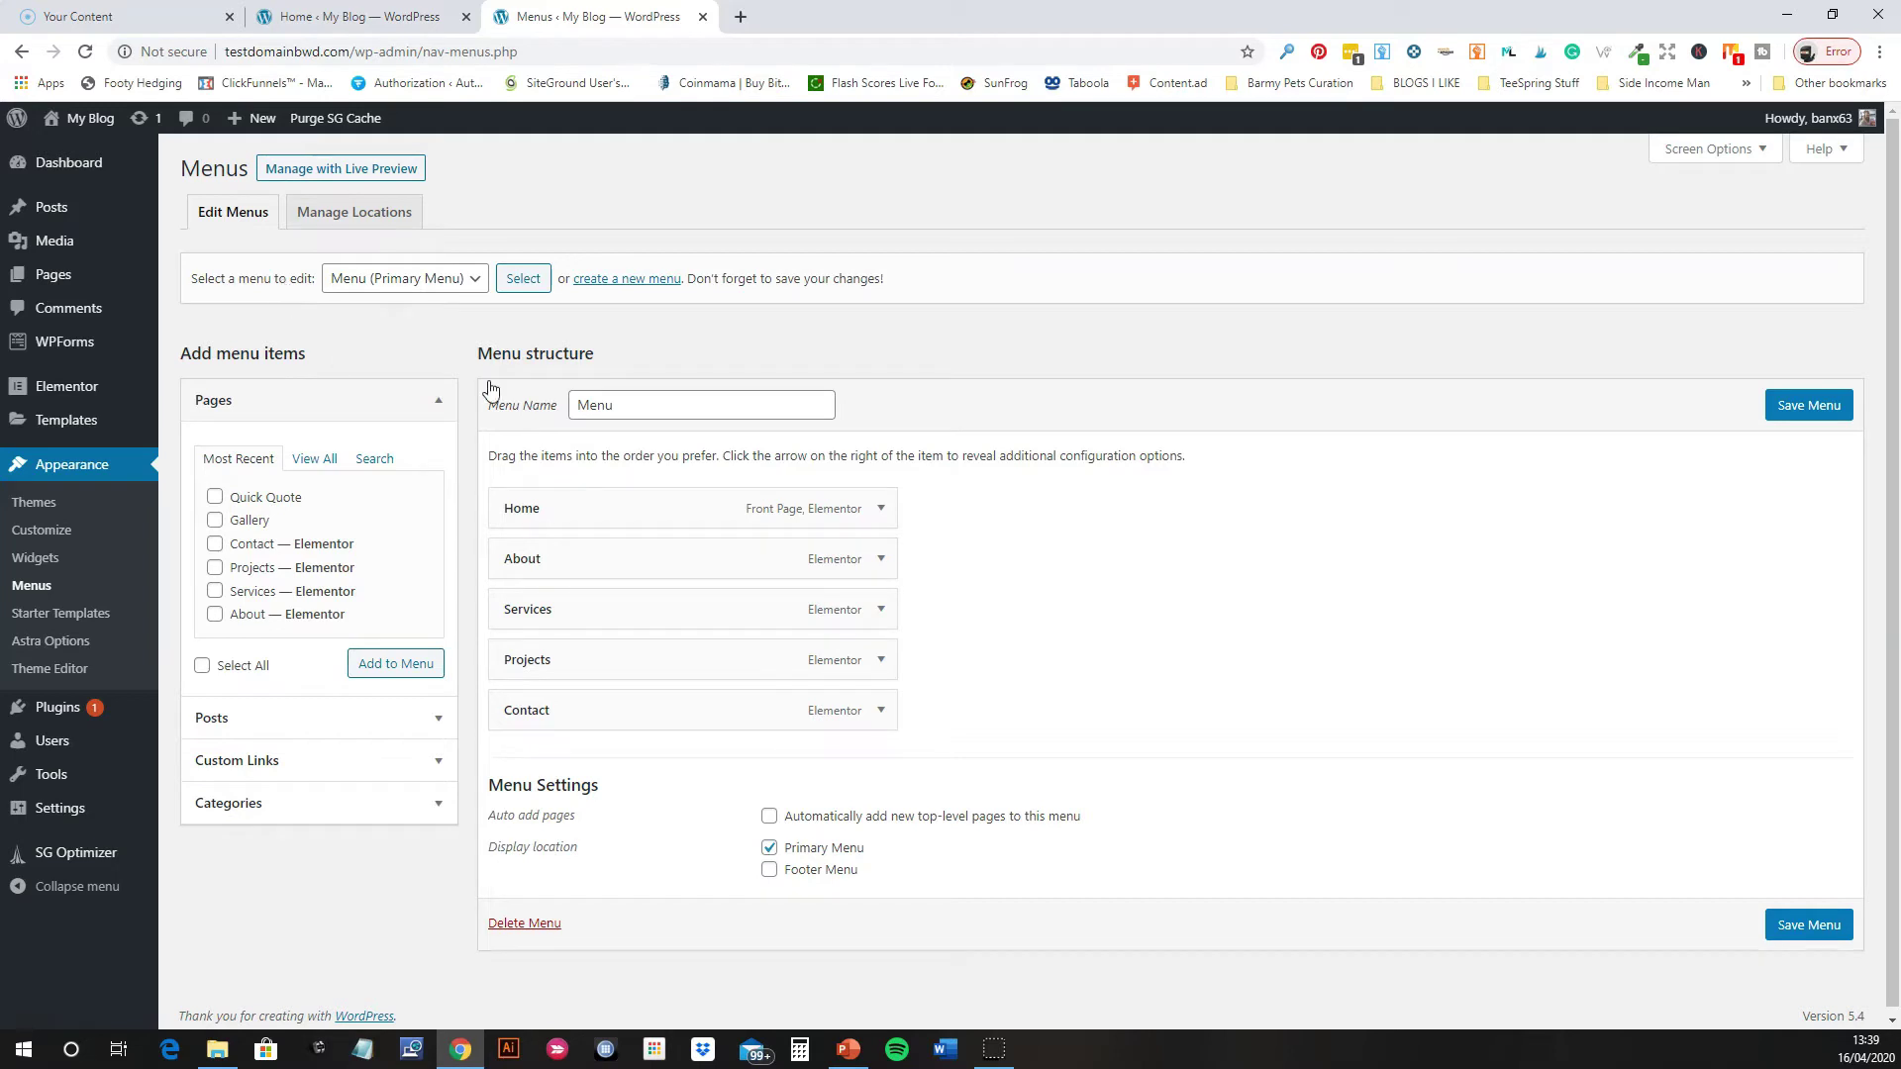
pyautogui.click(474, 289)
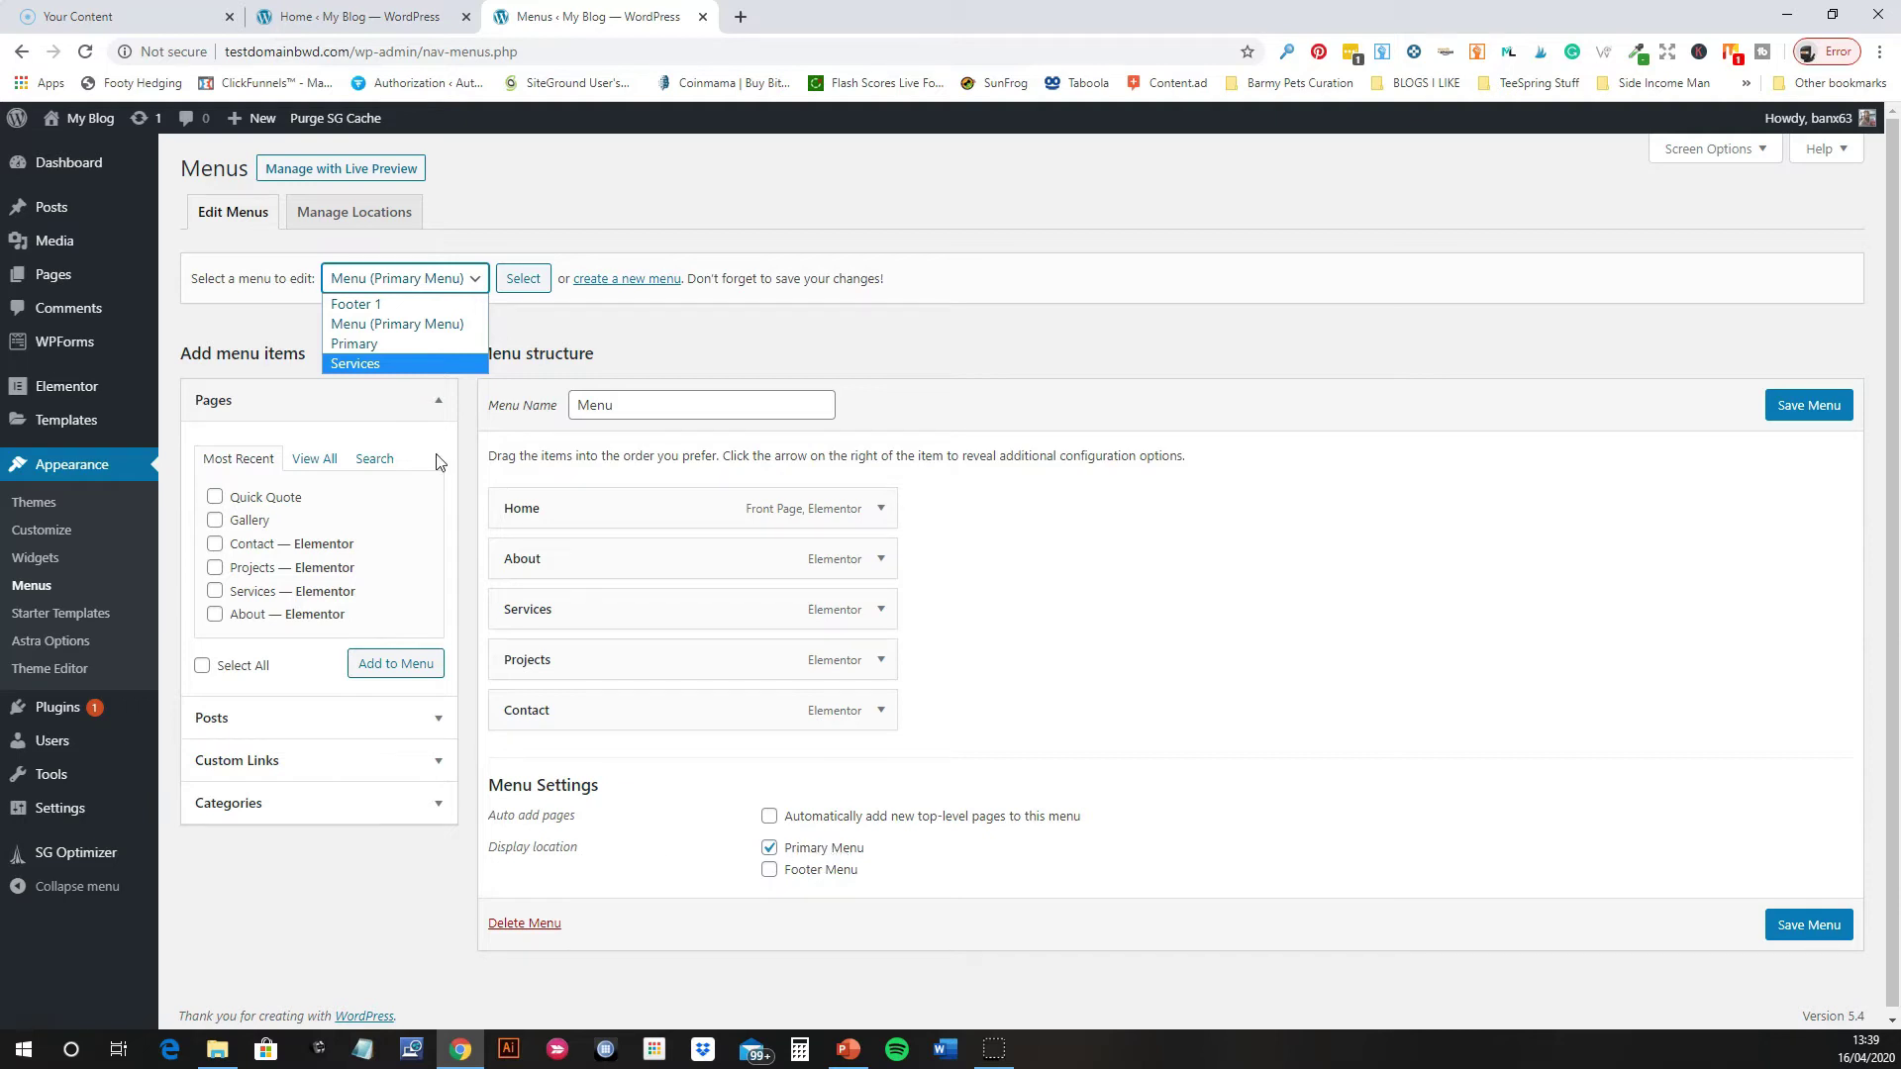
pyautogui.click(400, 323)
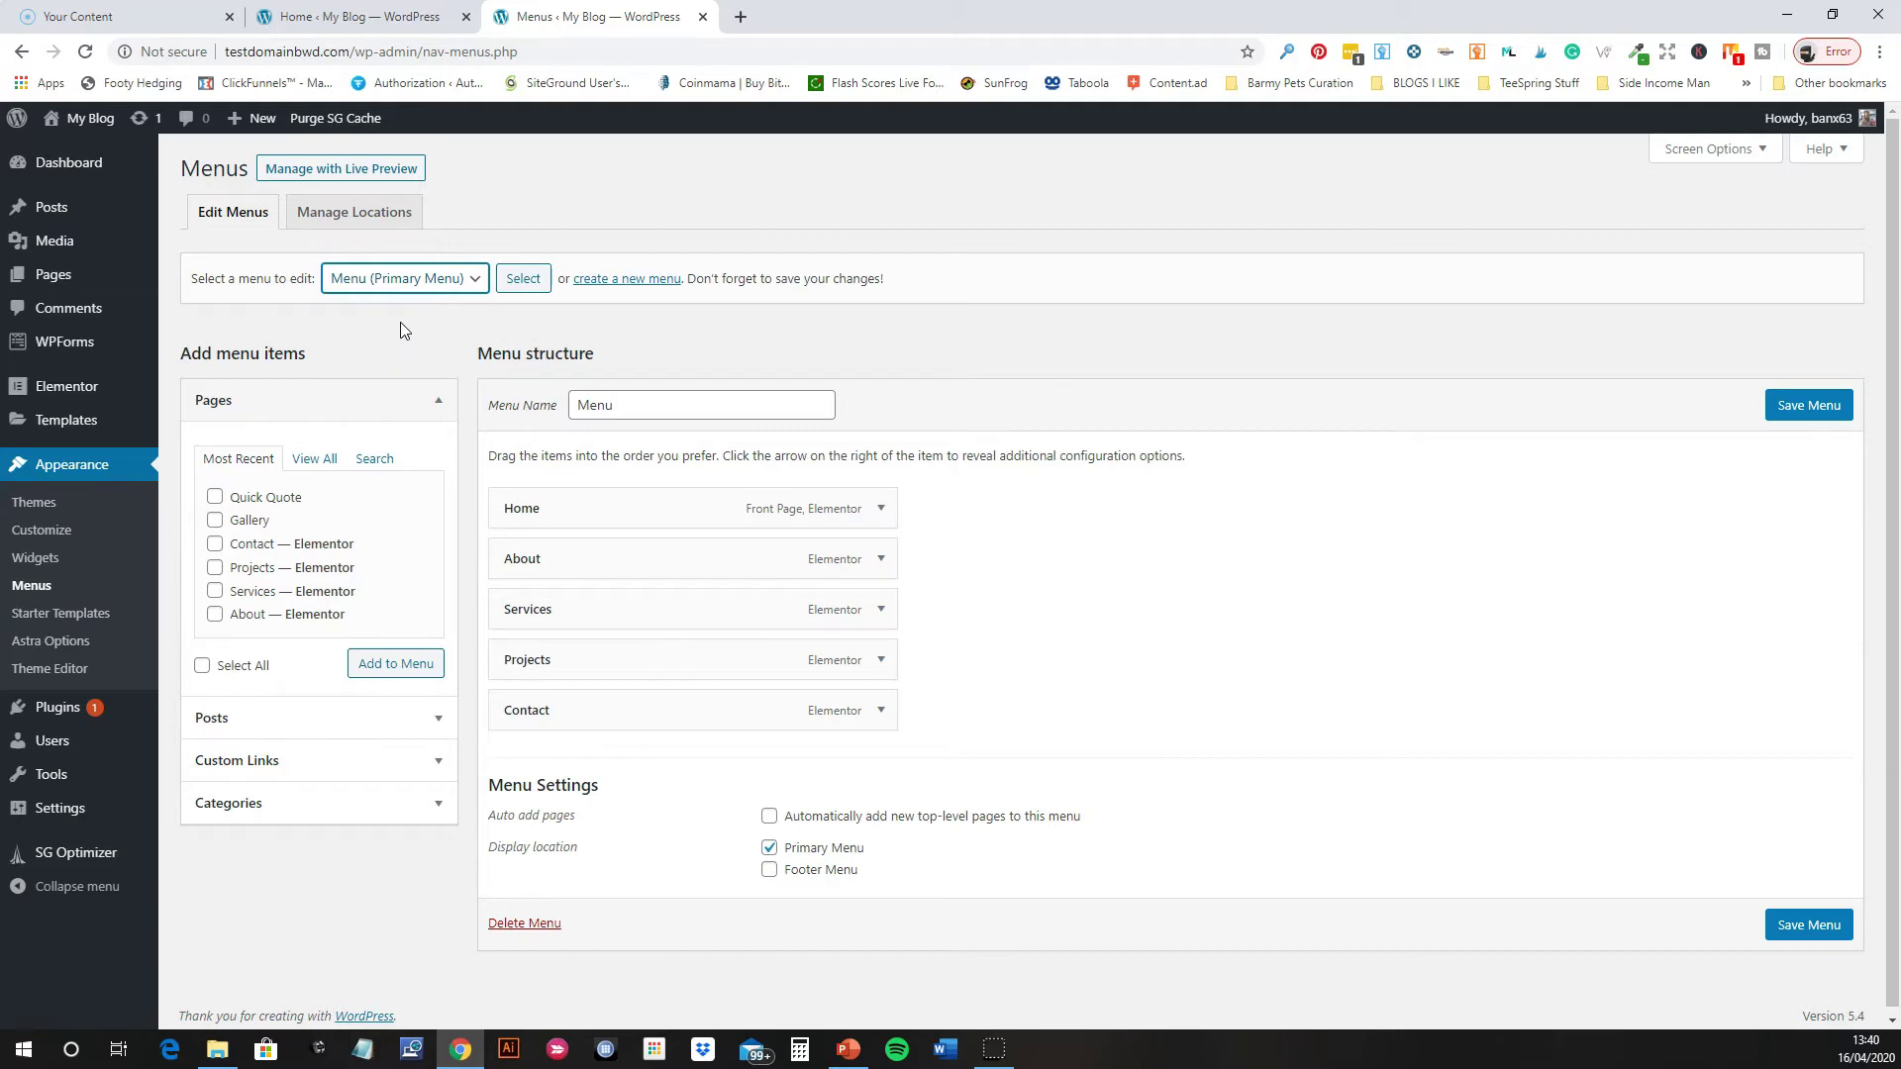
pyautogui.click(525, 280)
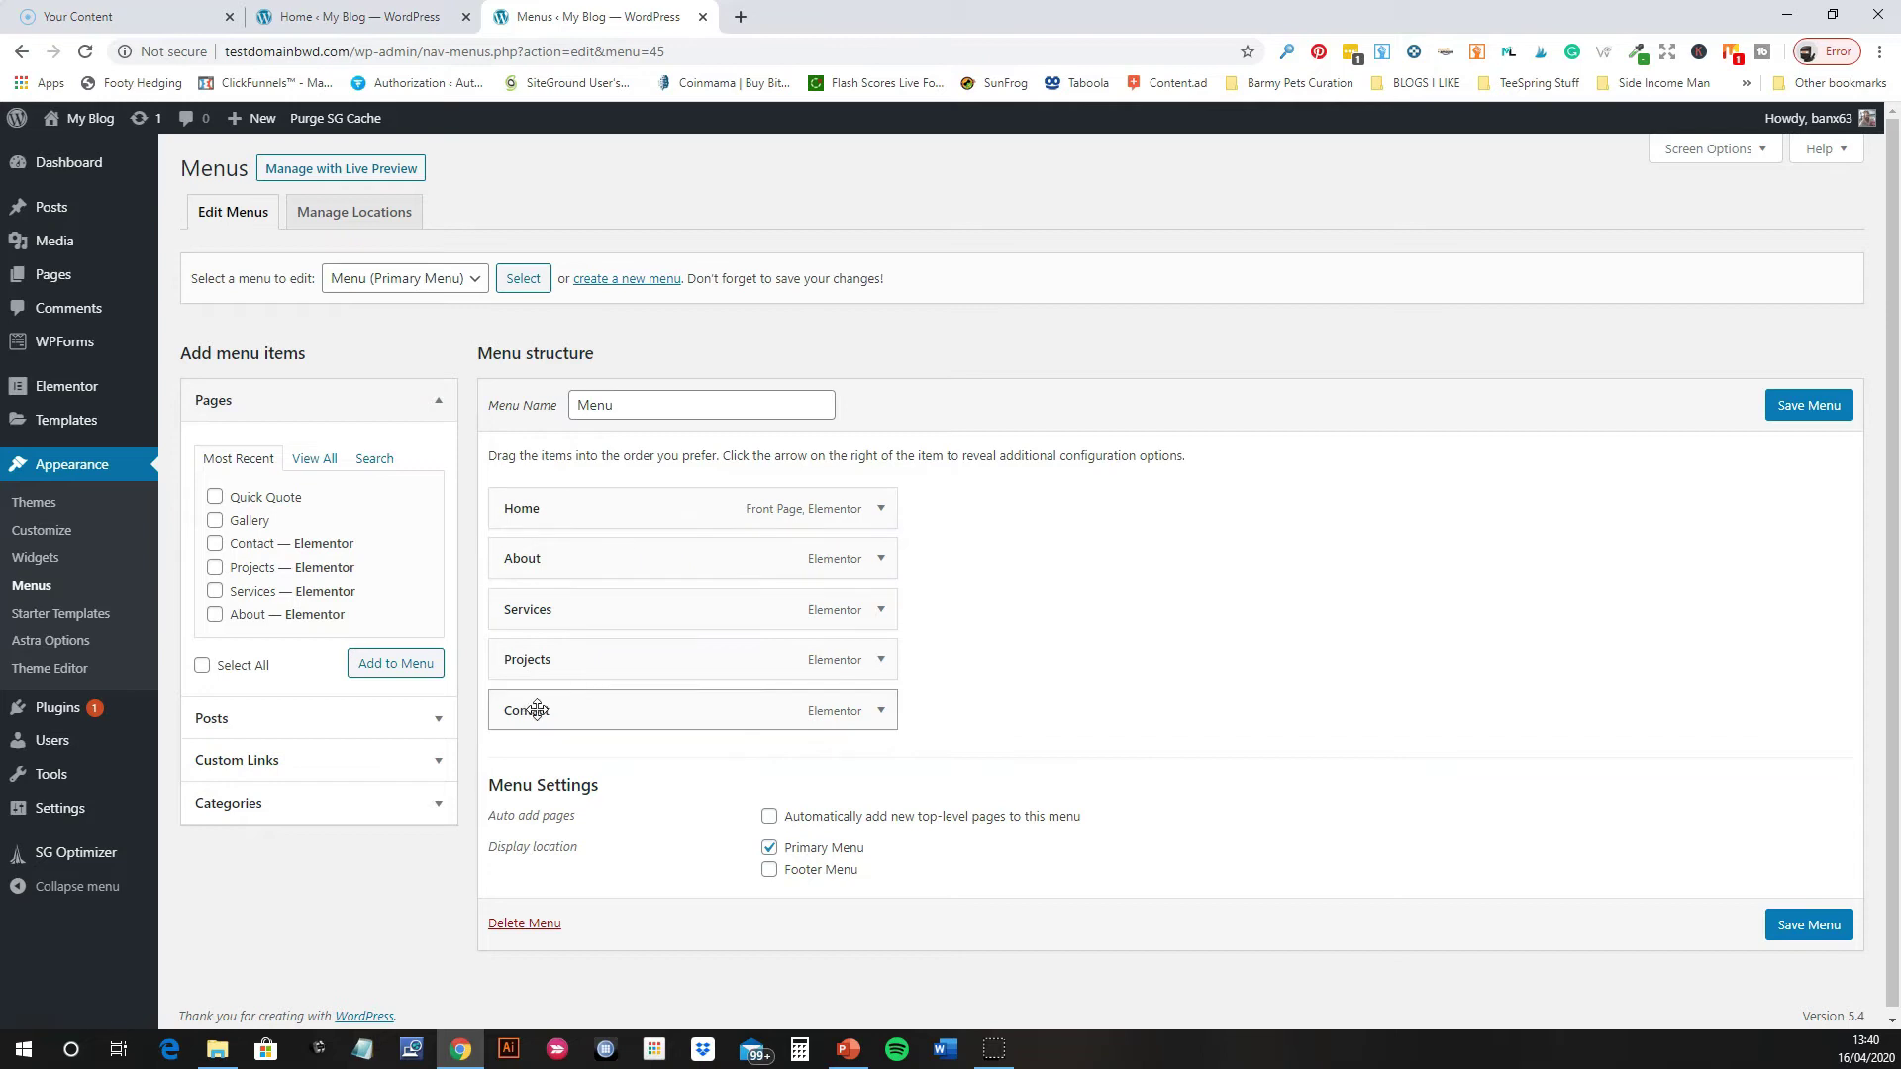
# - Delete the Projects and Contact items from the Primary Menu
pyautogui.click(881, 661)
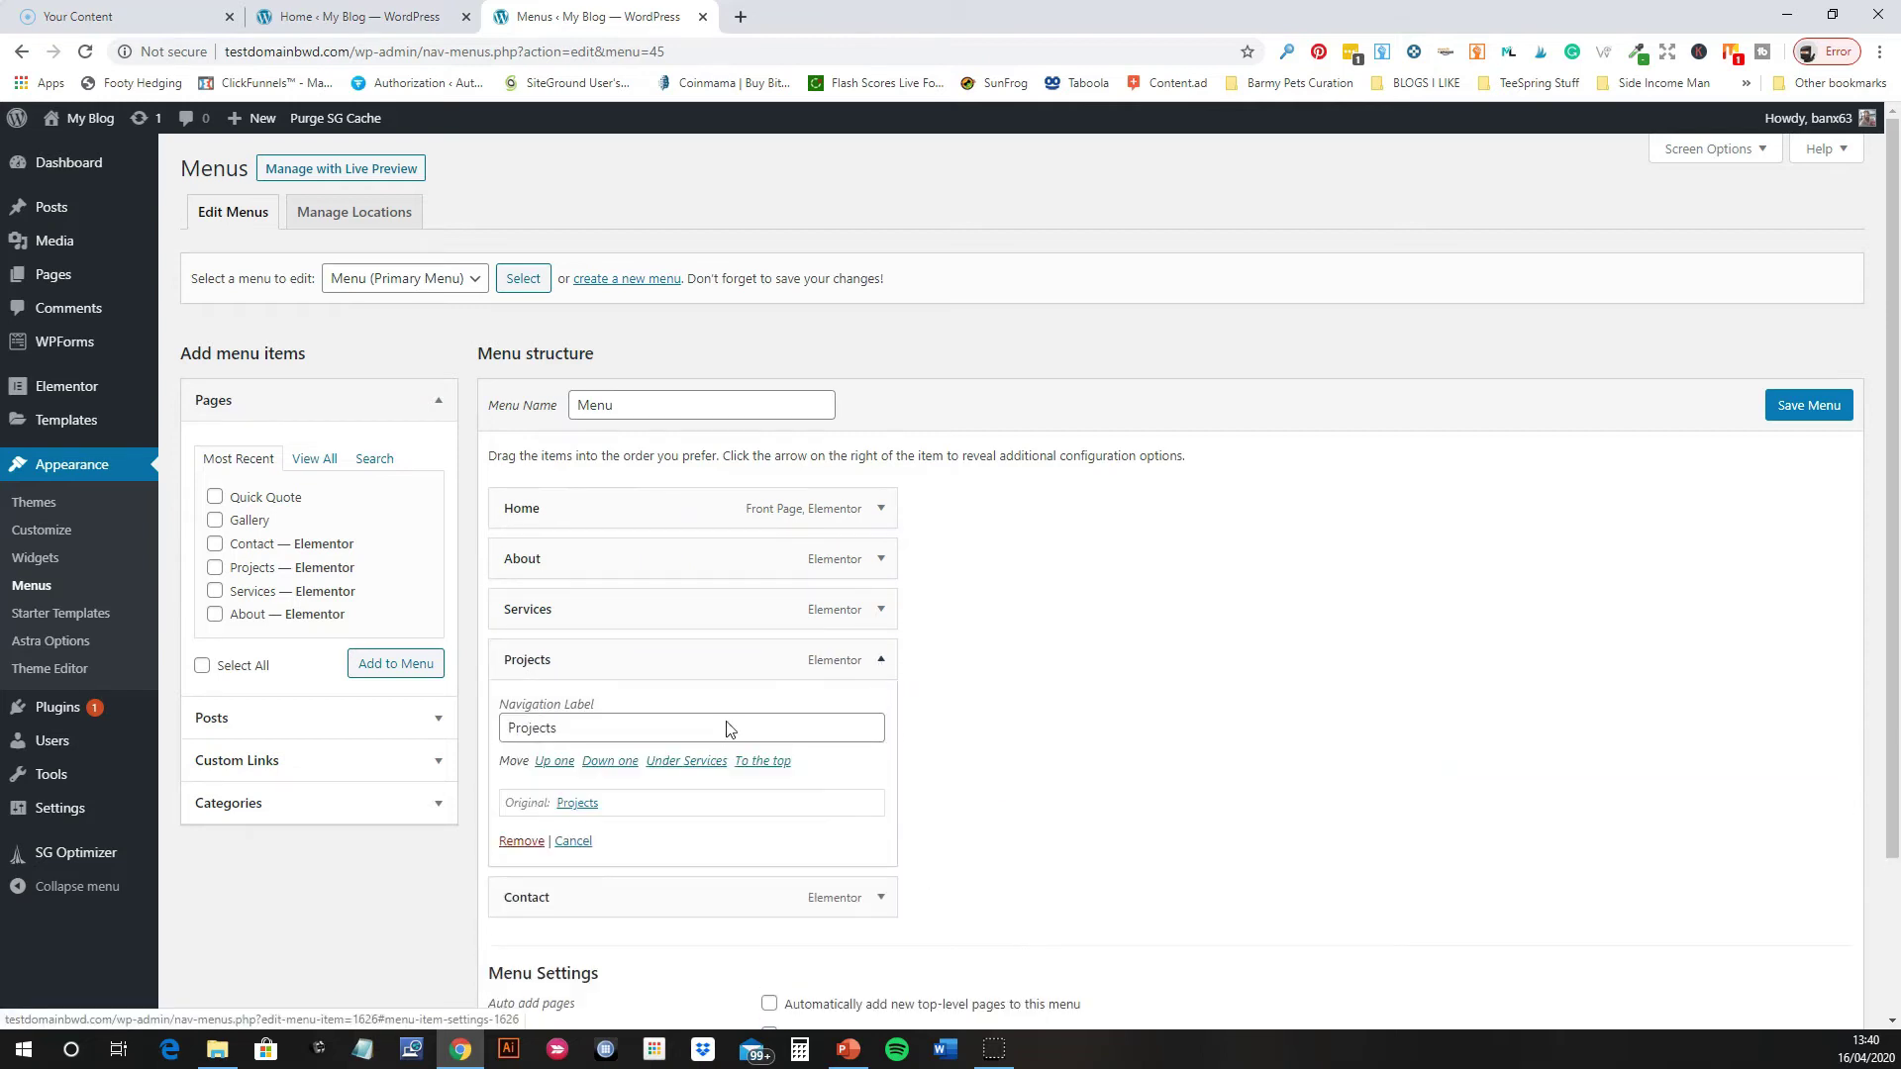
pyautogui.click(521, 841)
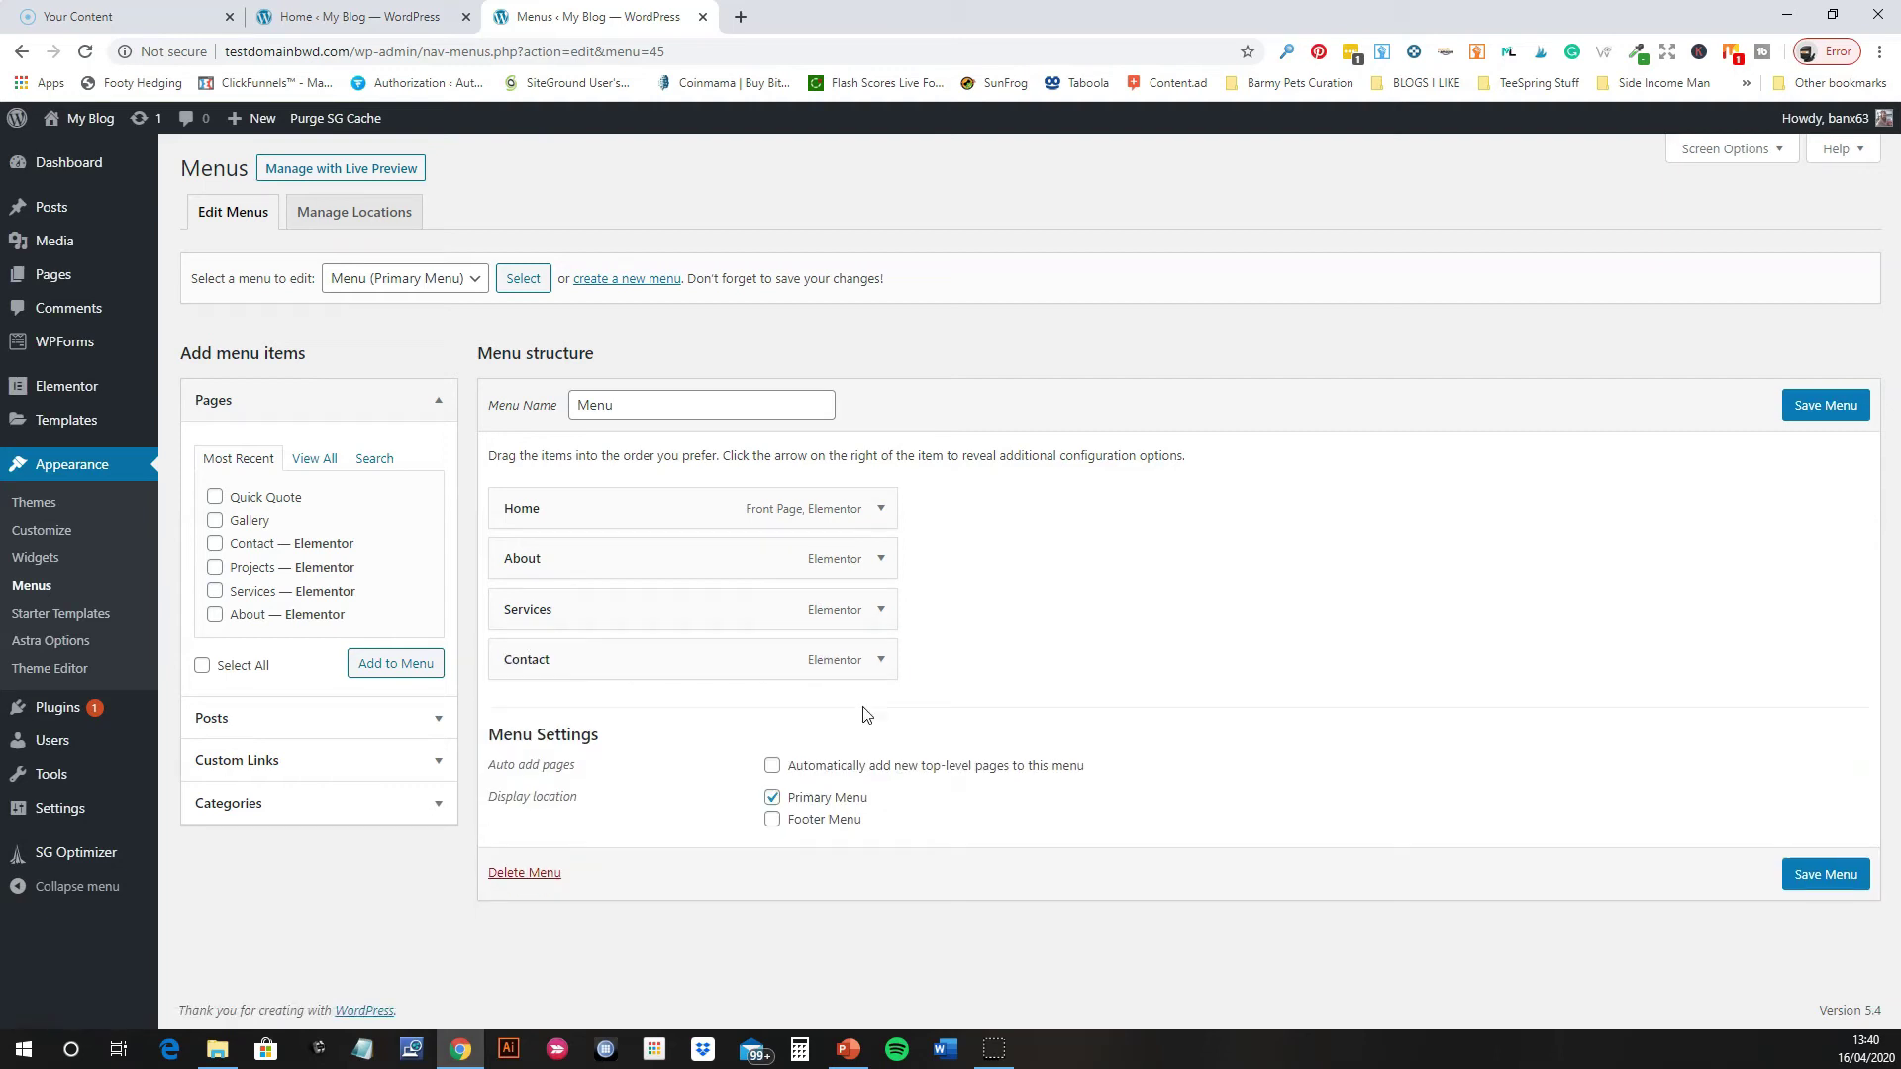
pyautogui.click(881, 660)
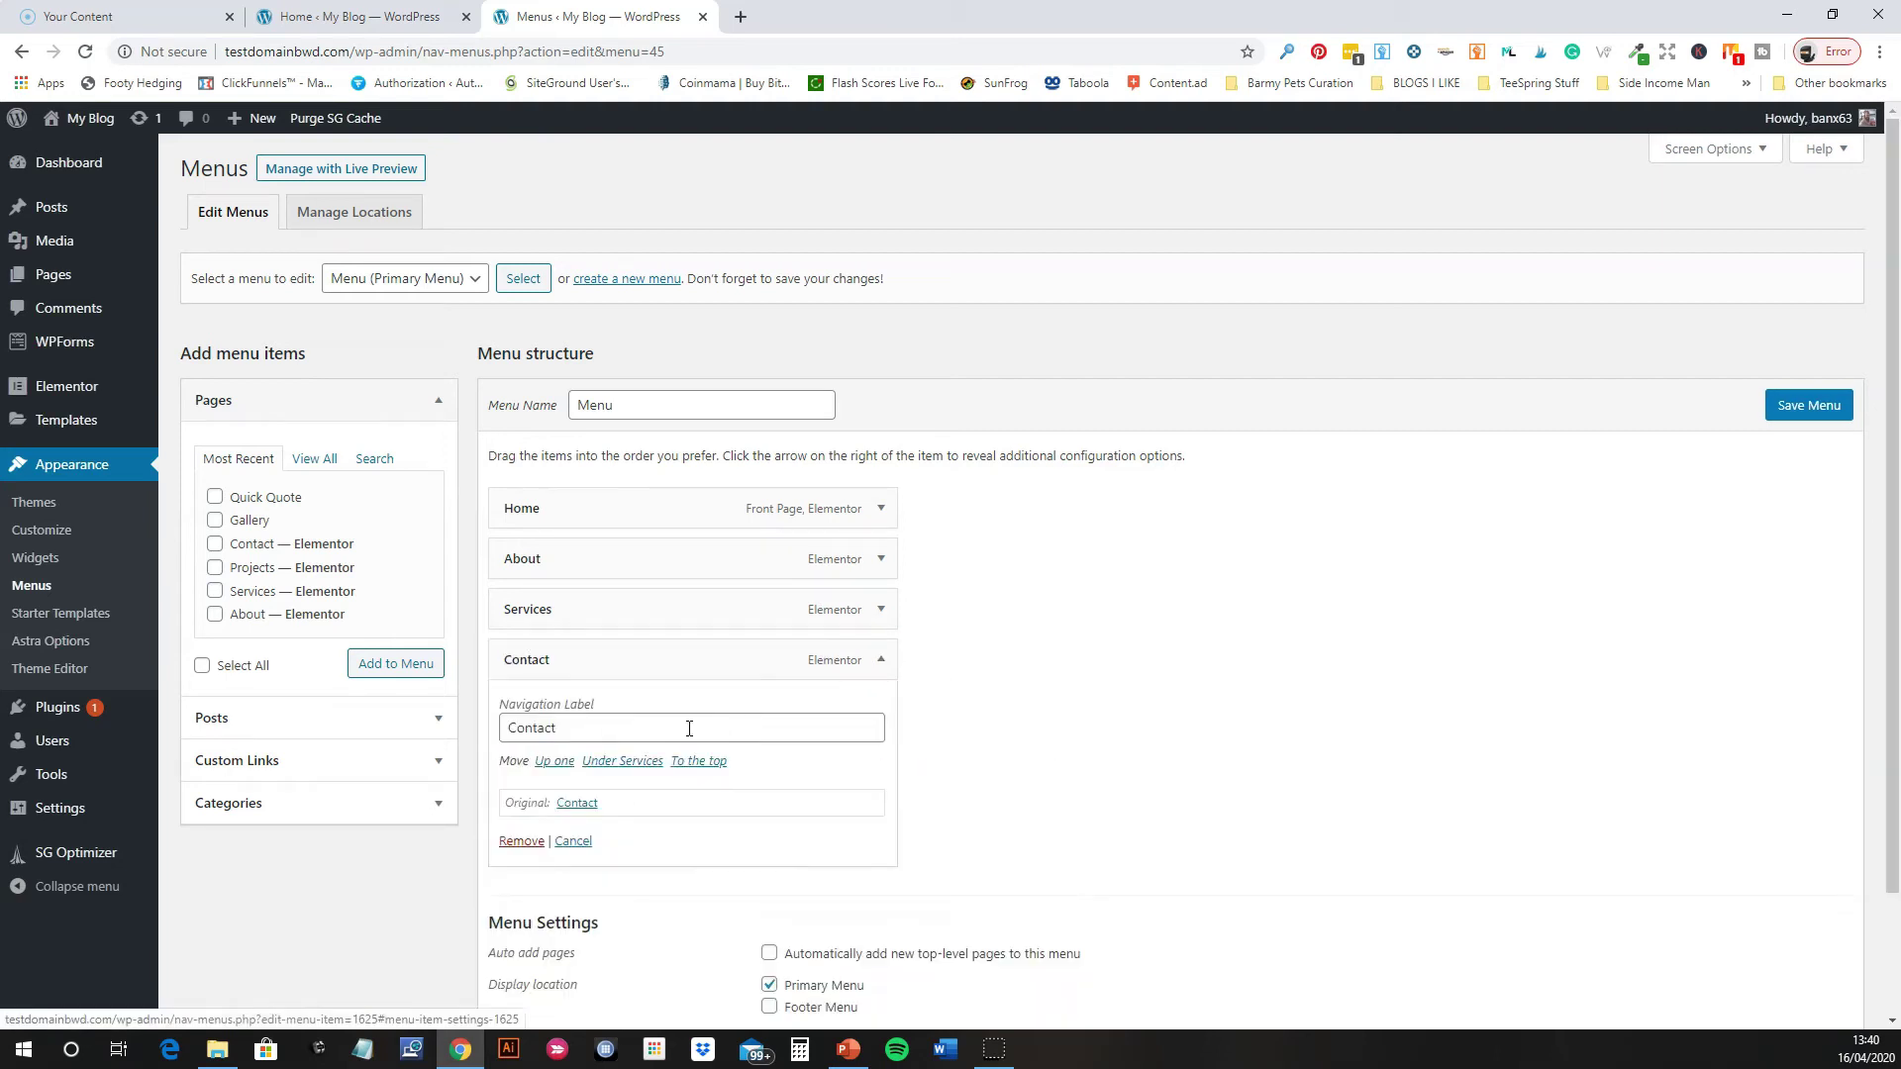
pyautogui.click(521, 841)
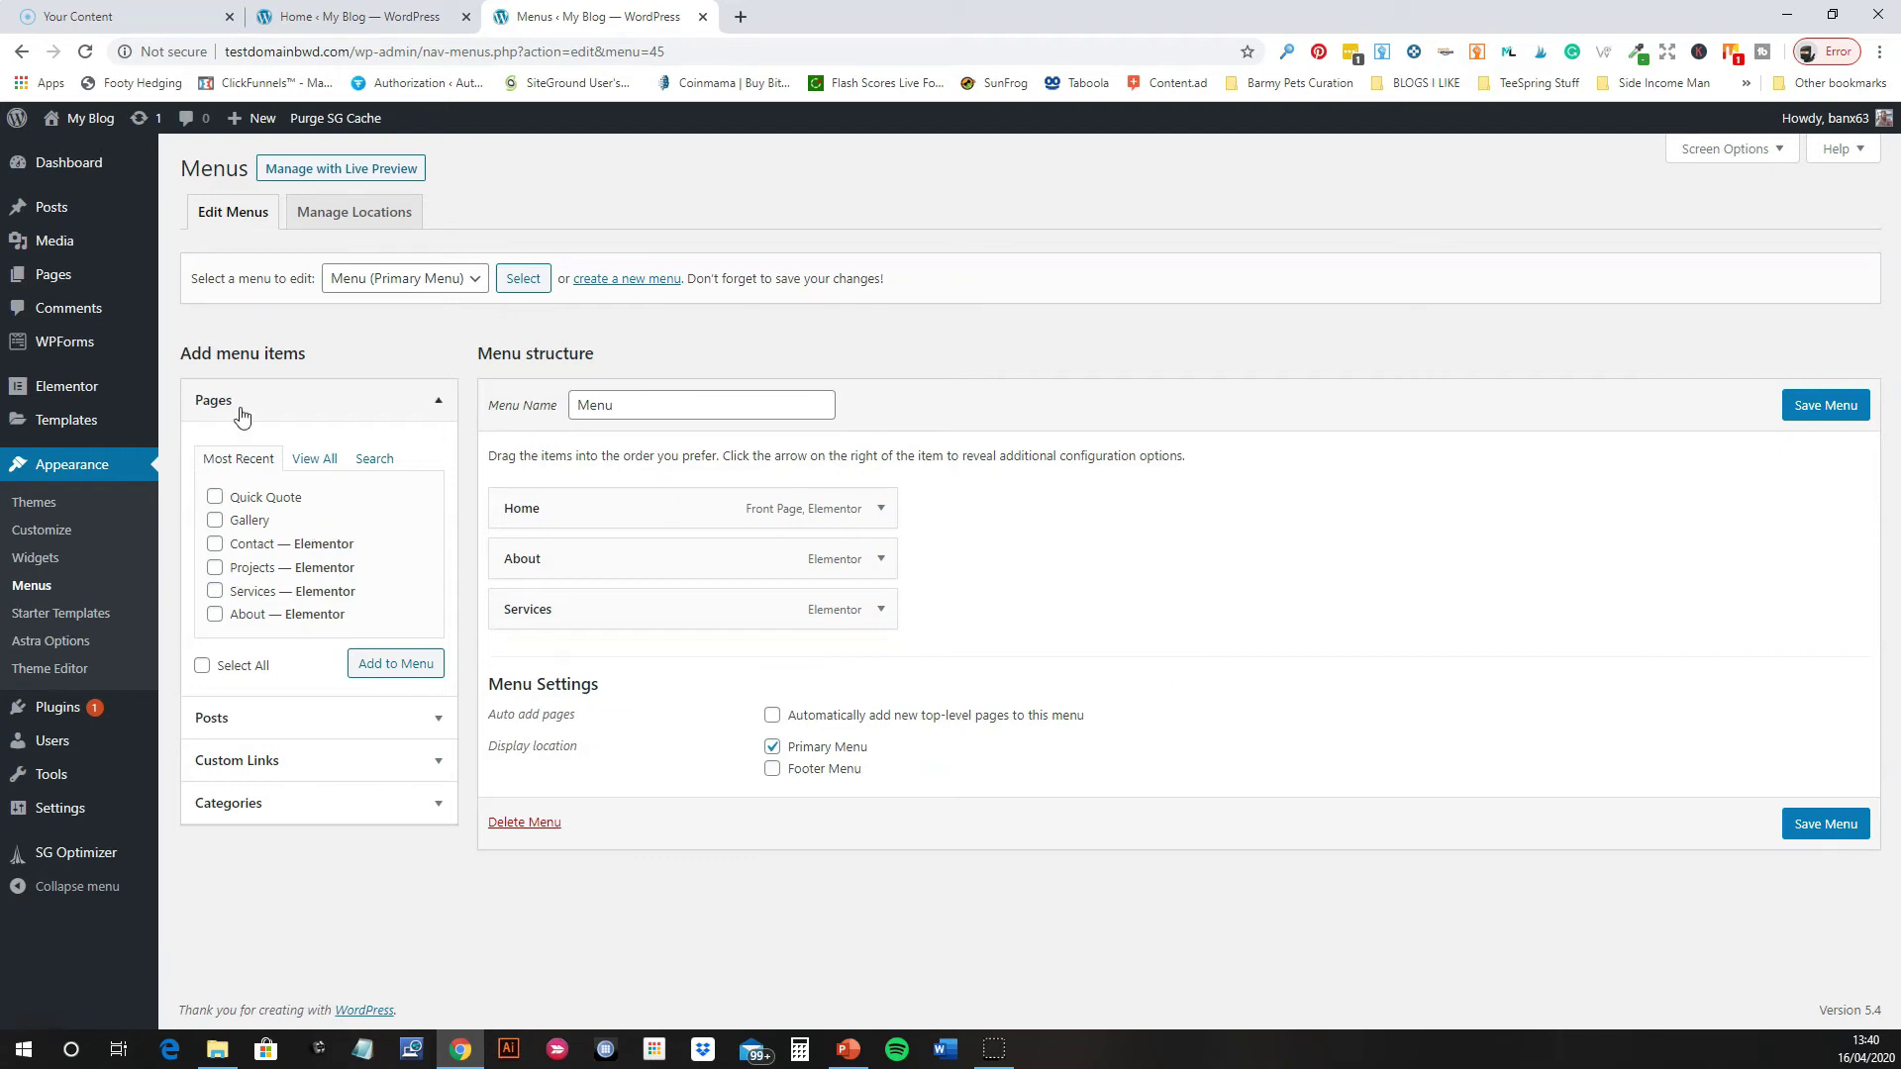
pyautogui.click(438, 406)
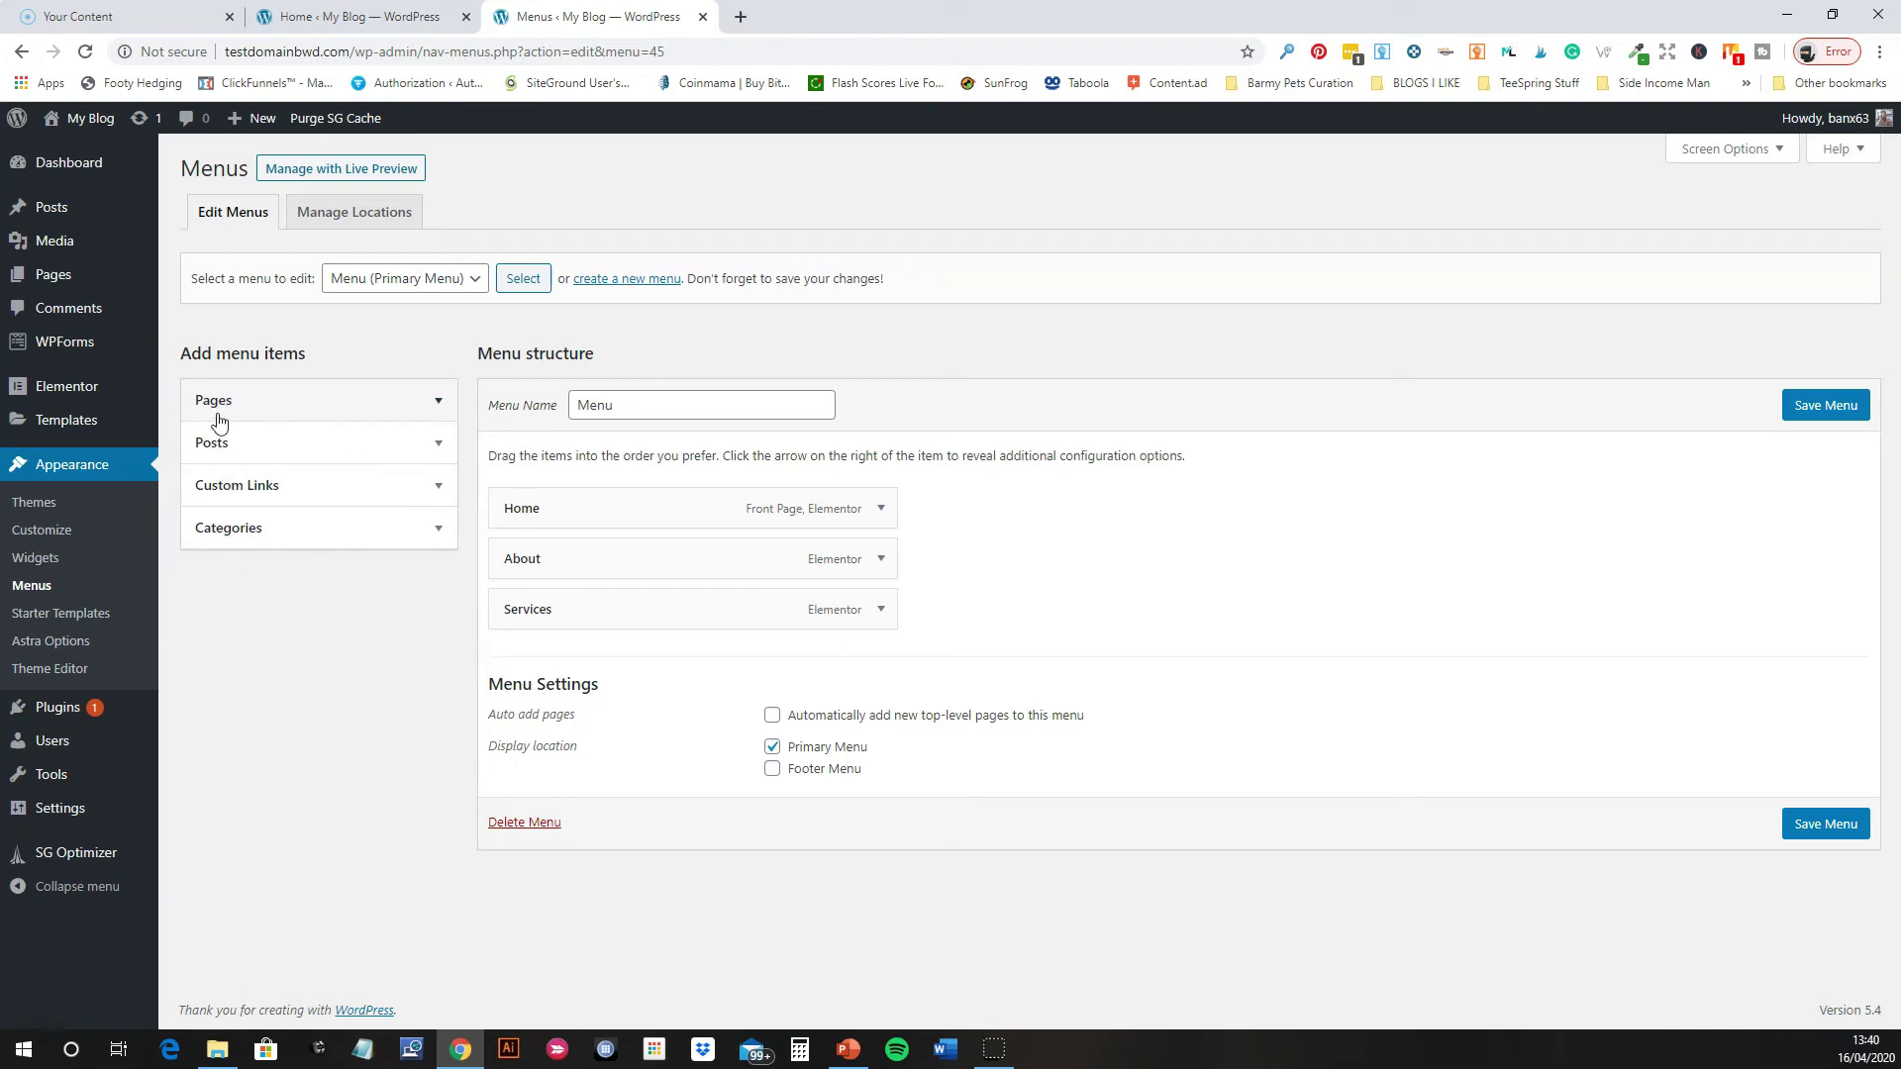
pyautogui.click(438, 401)
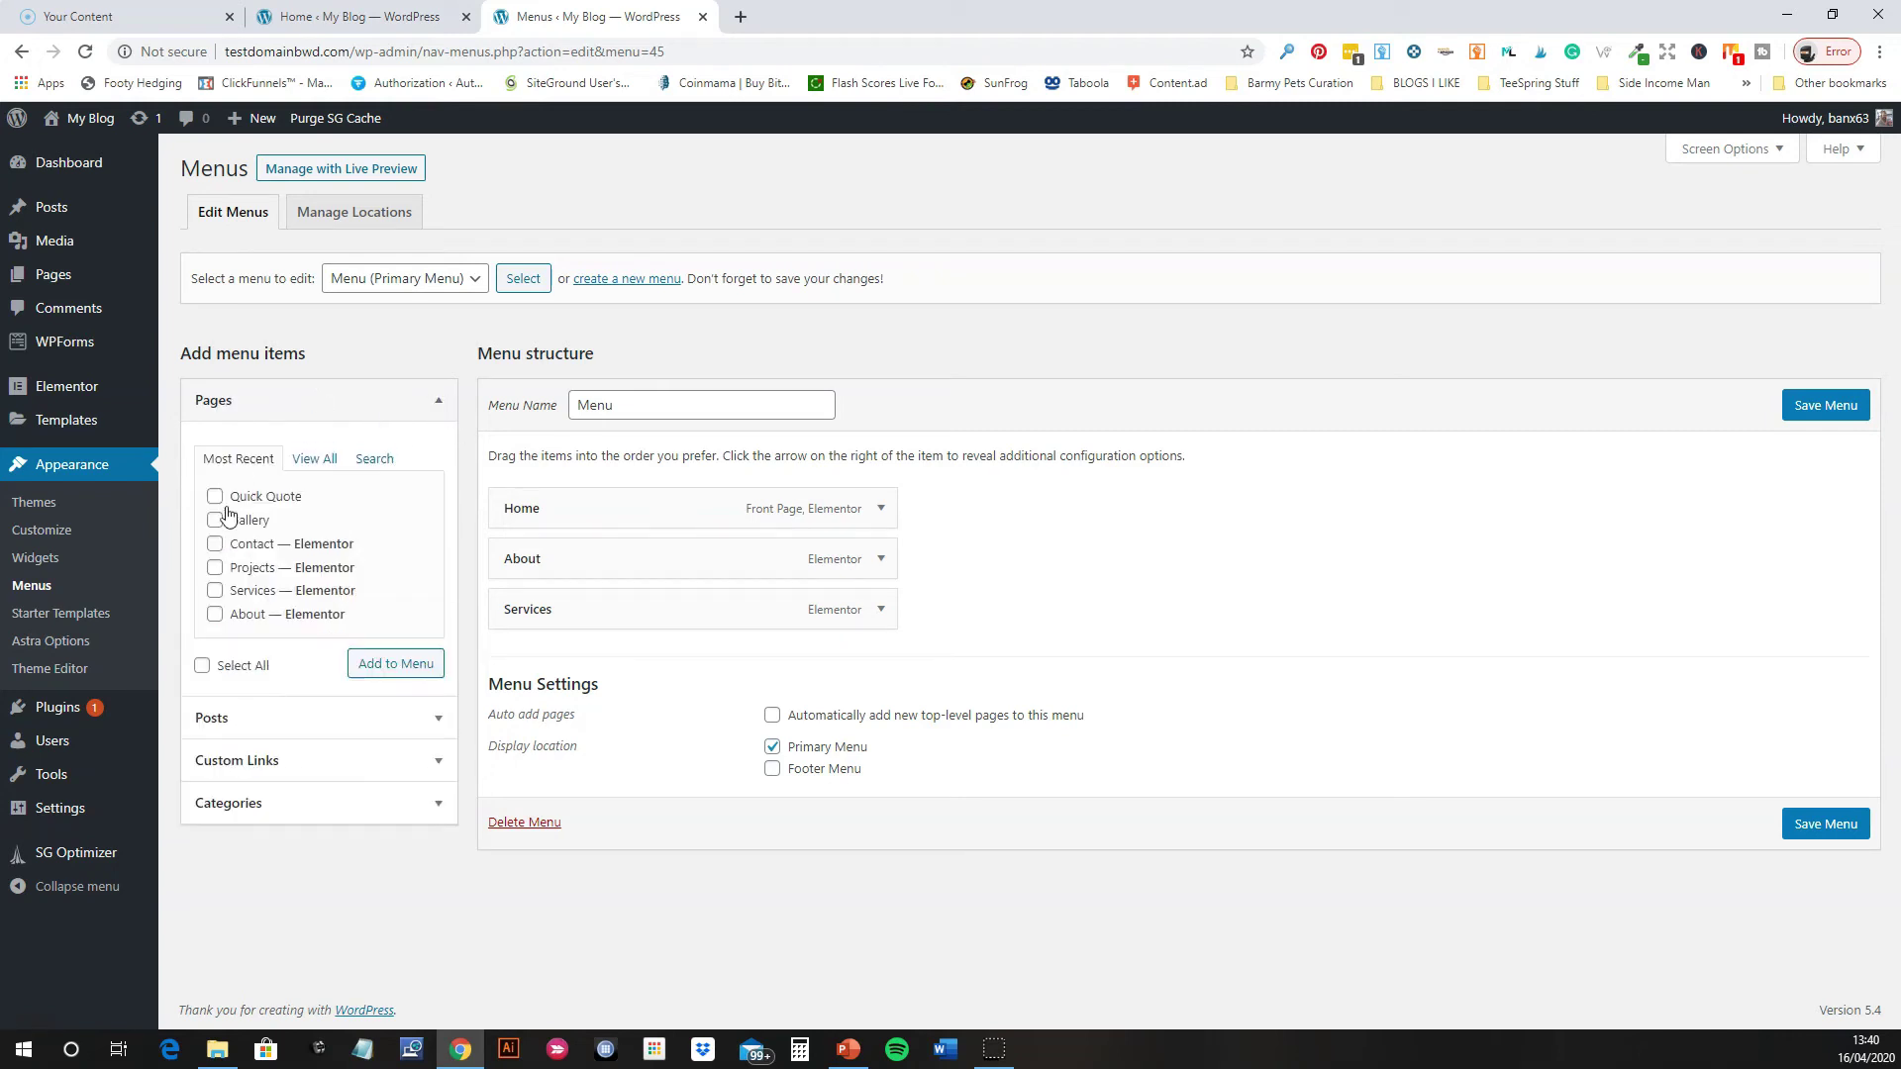
pyautogui.click(439, 723)
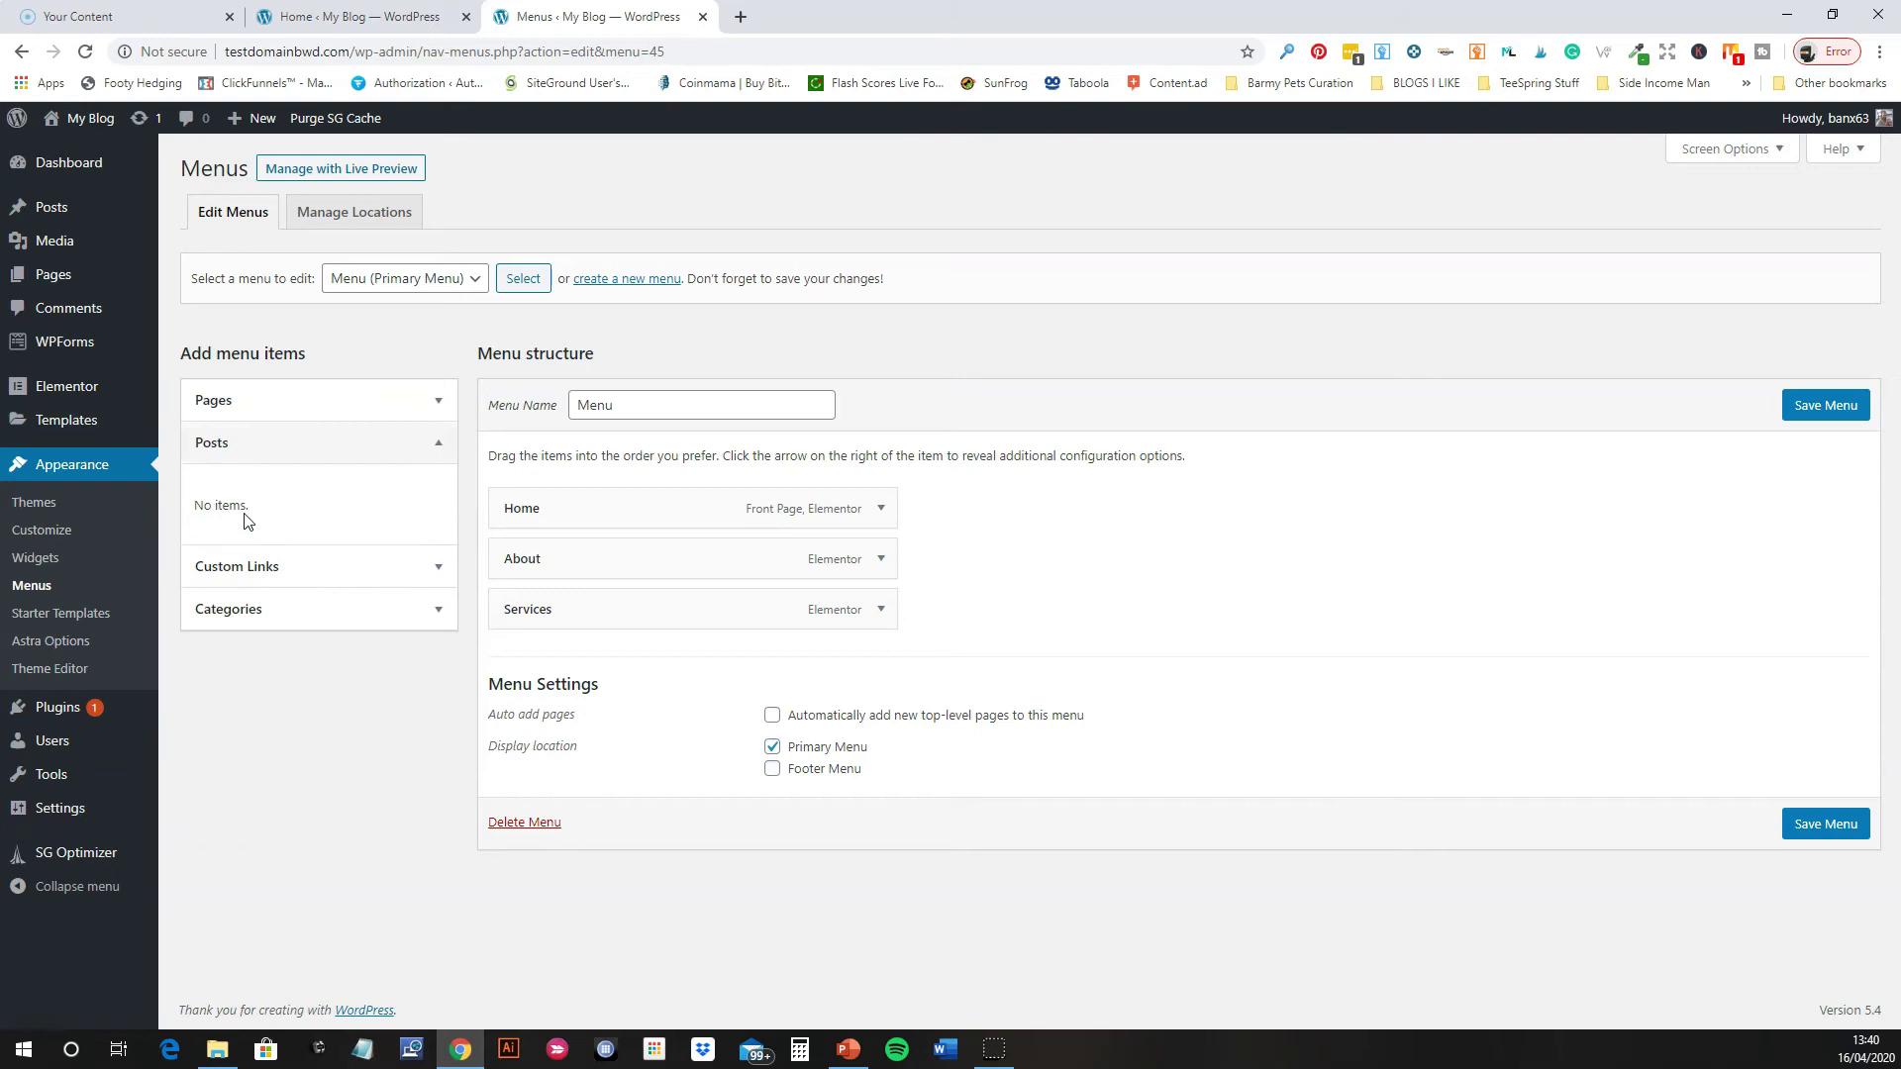
pyautogui.click(440, 570)
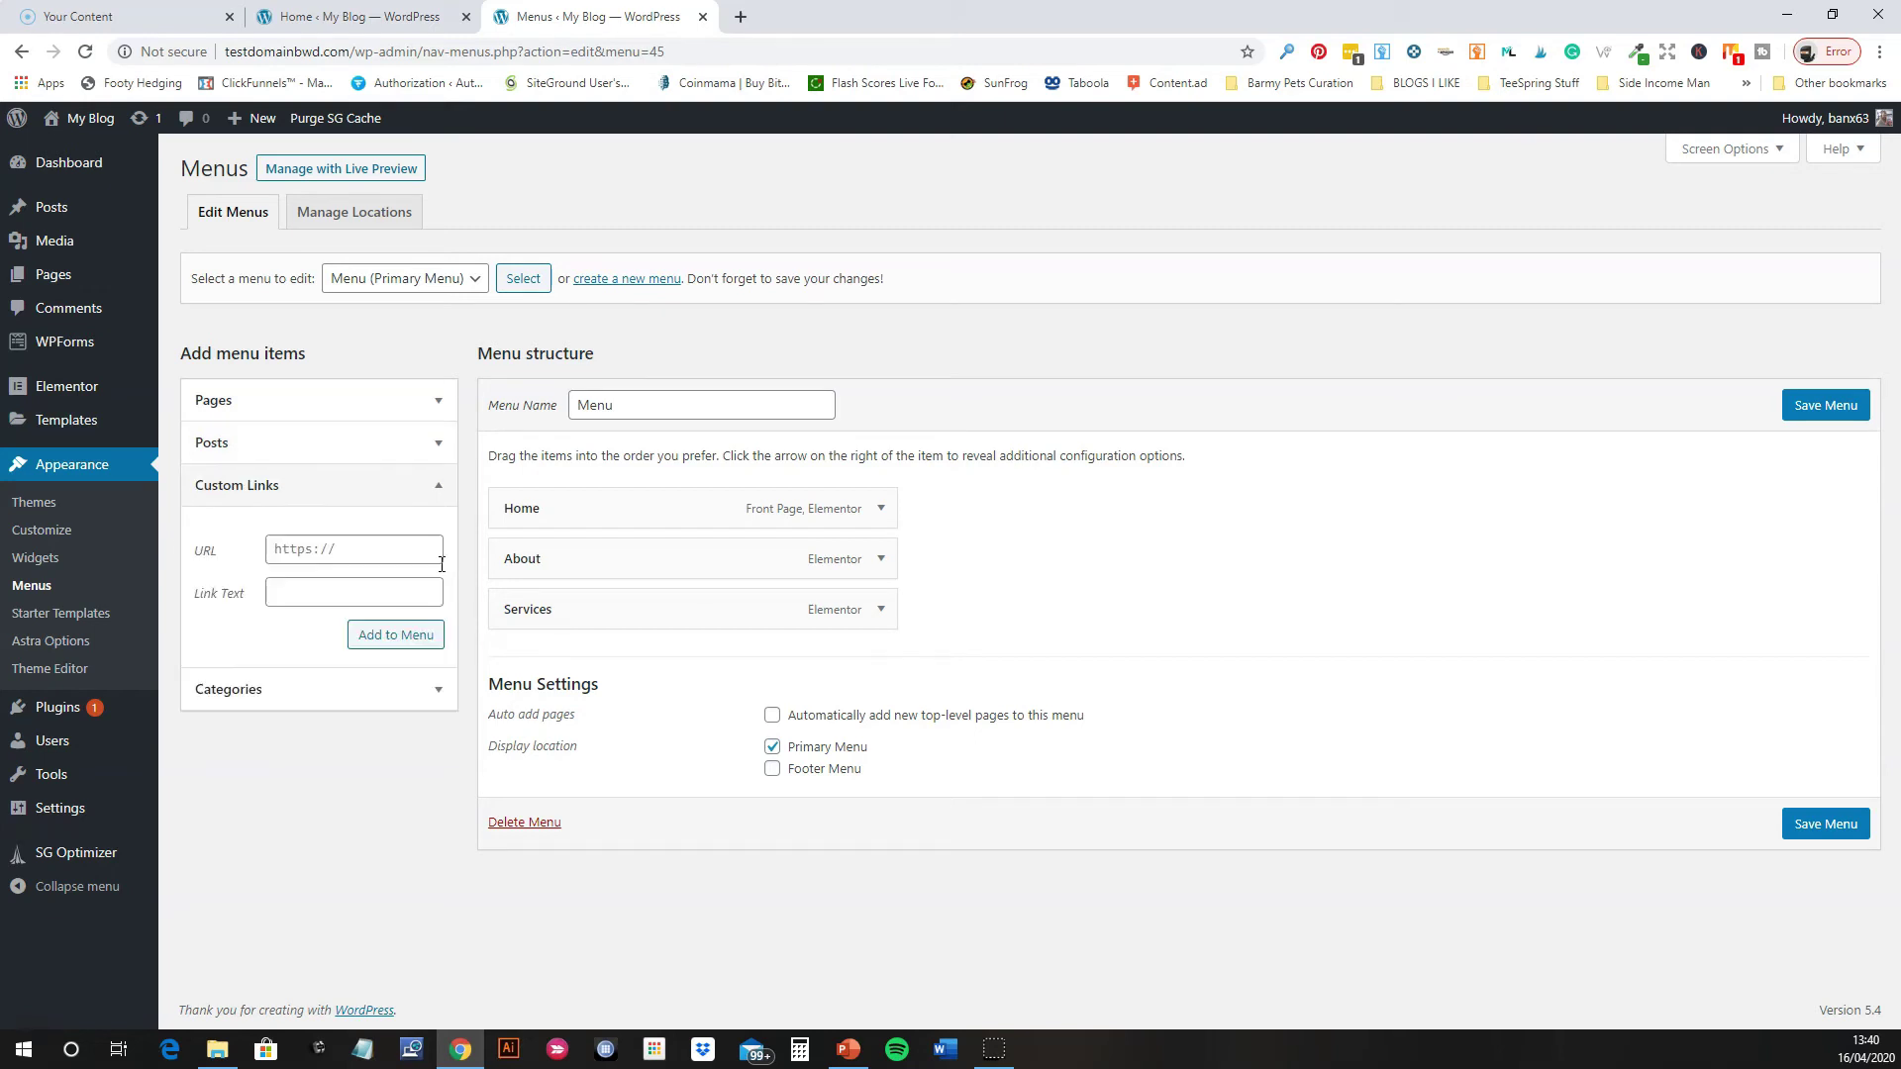
pyautogui.click(346, 550)
pyautogui.click(312, 589)
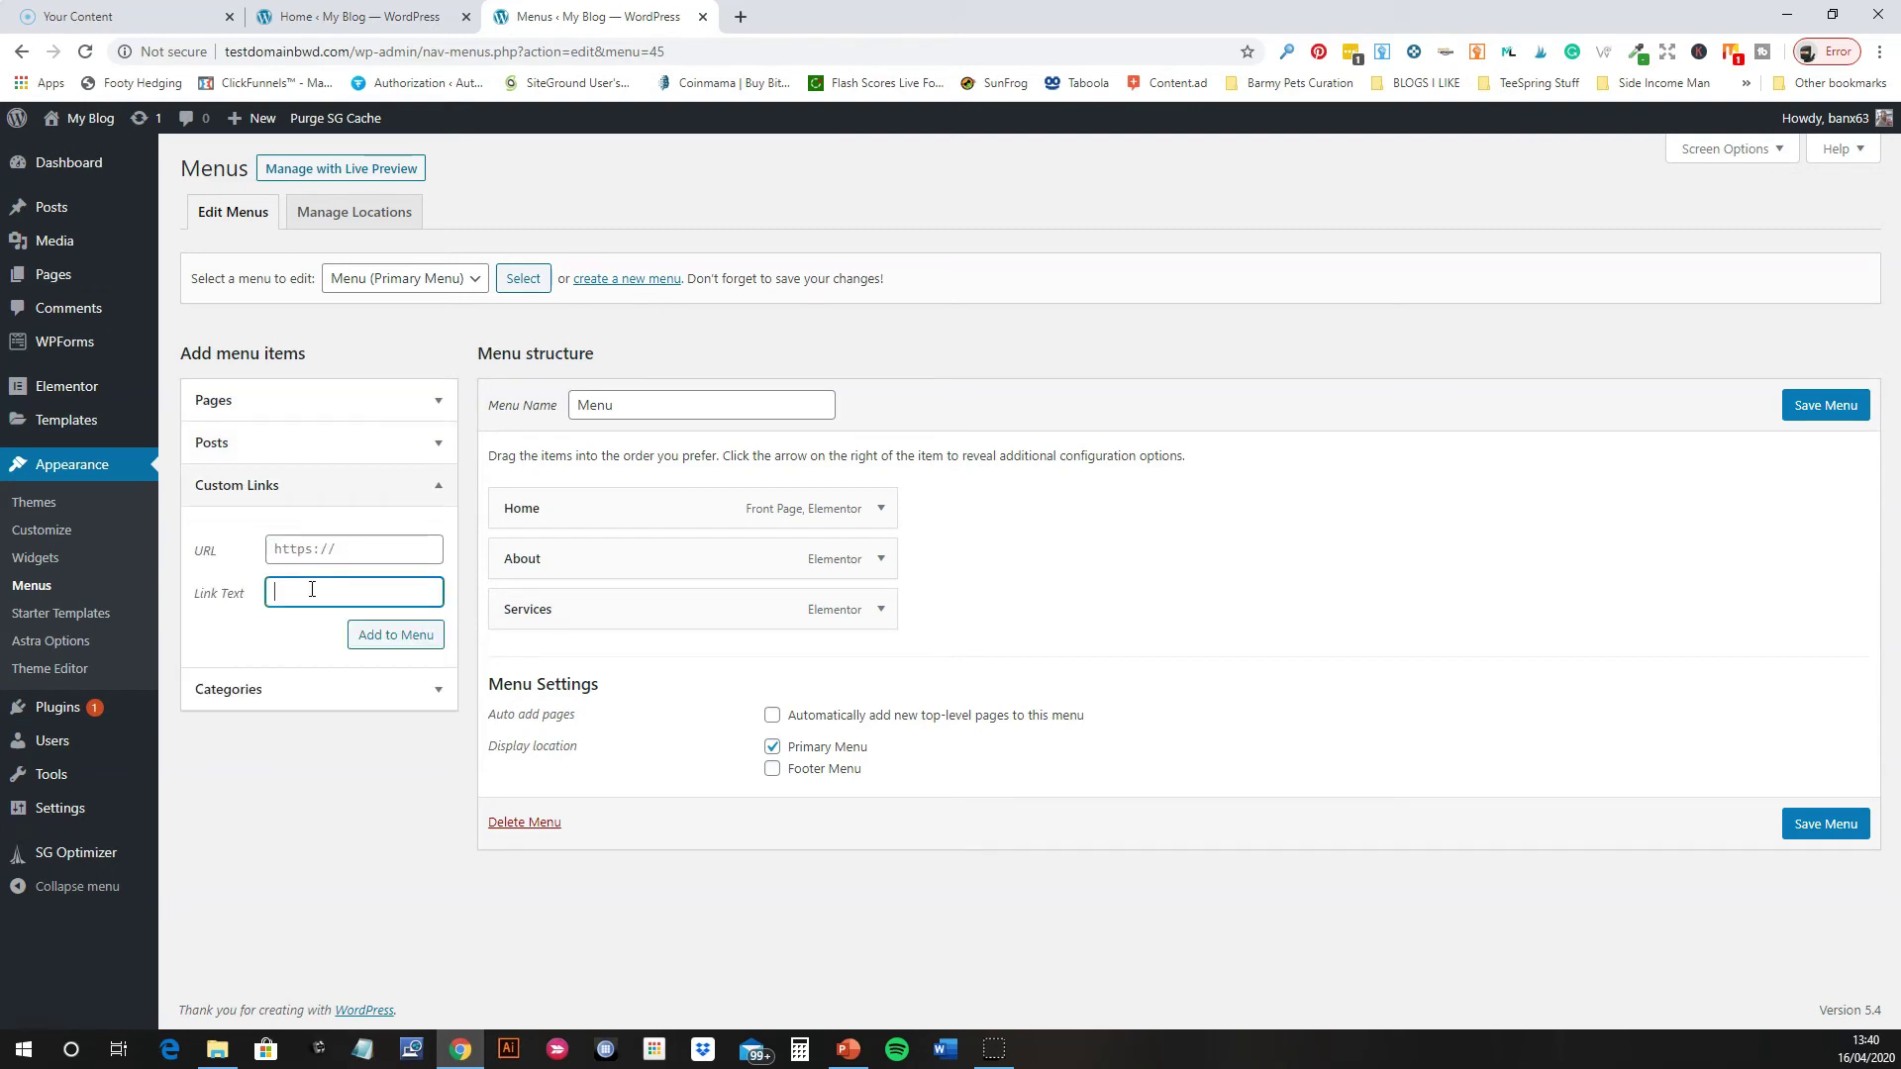
pyautogui.click(440, 488)
pyautogui.click(439, 529)
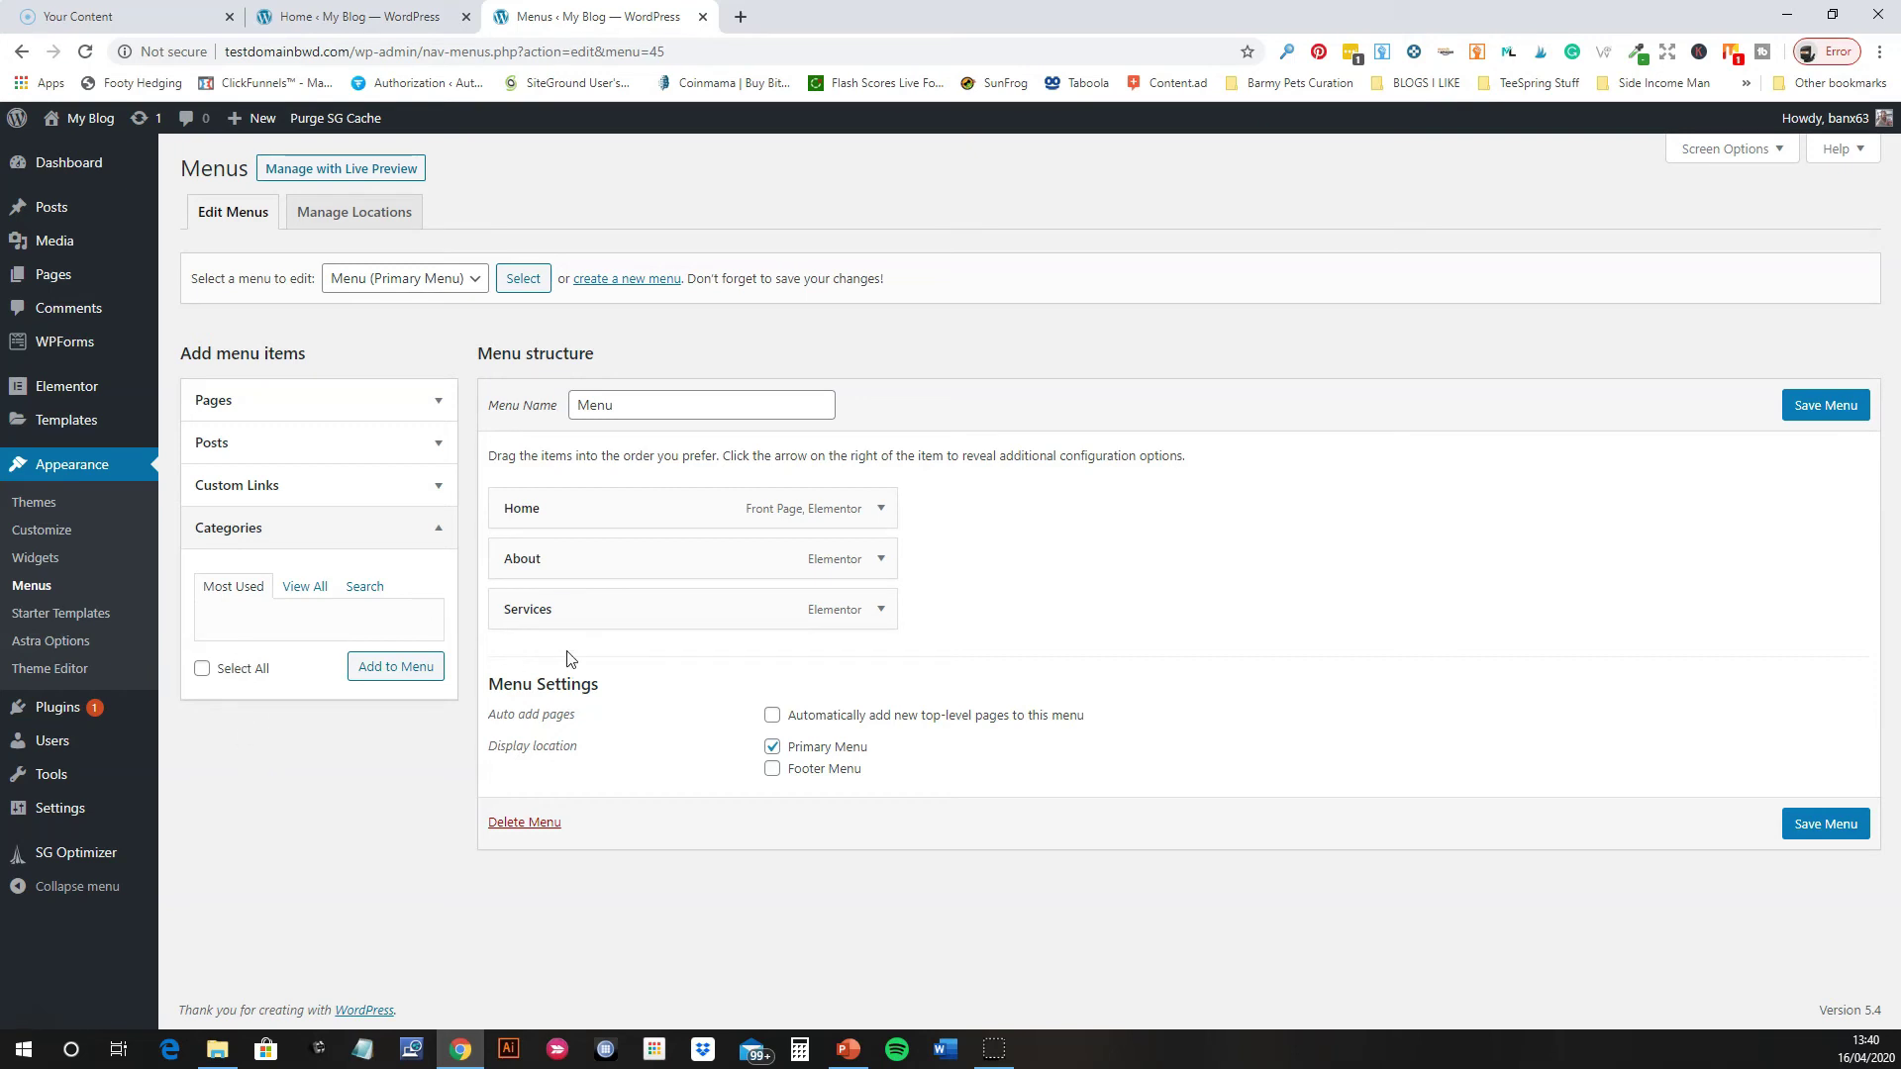
# - Add the Gallery and Quick Quote pages from the Pages panel, then save the menu
pyautogui.click(438, 529)
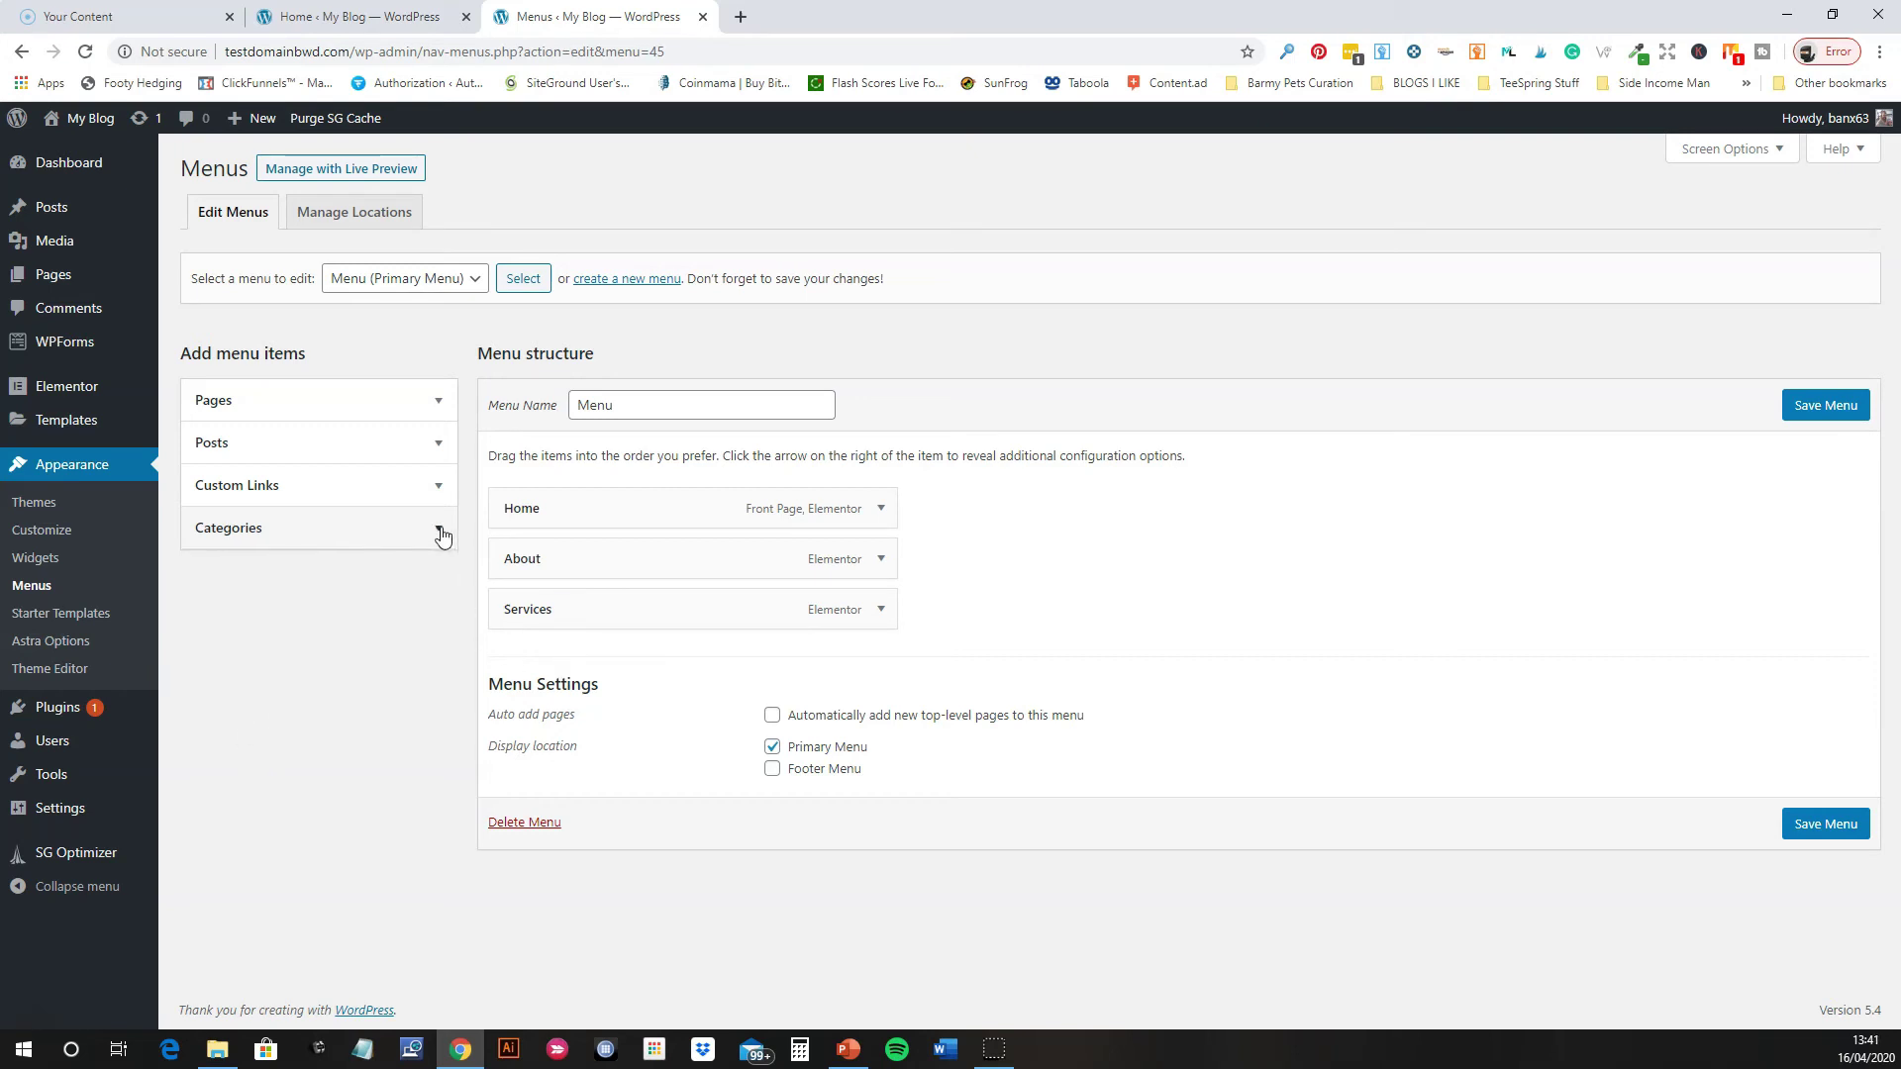
pyautogui.click(439, 402)
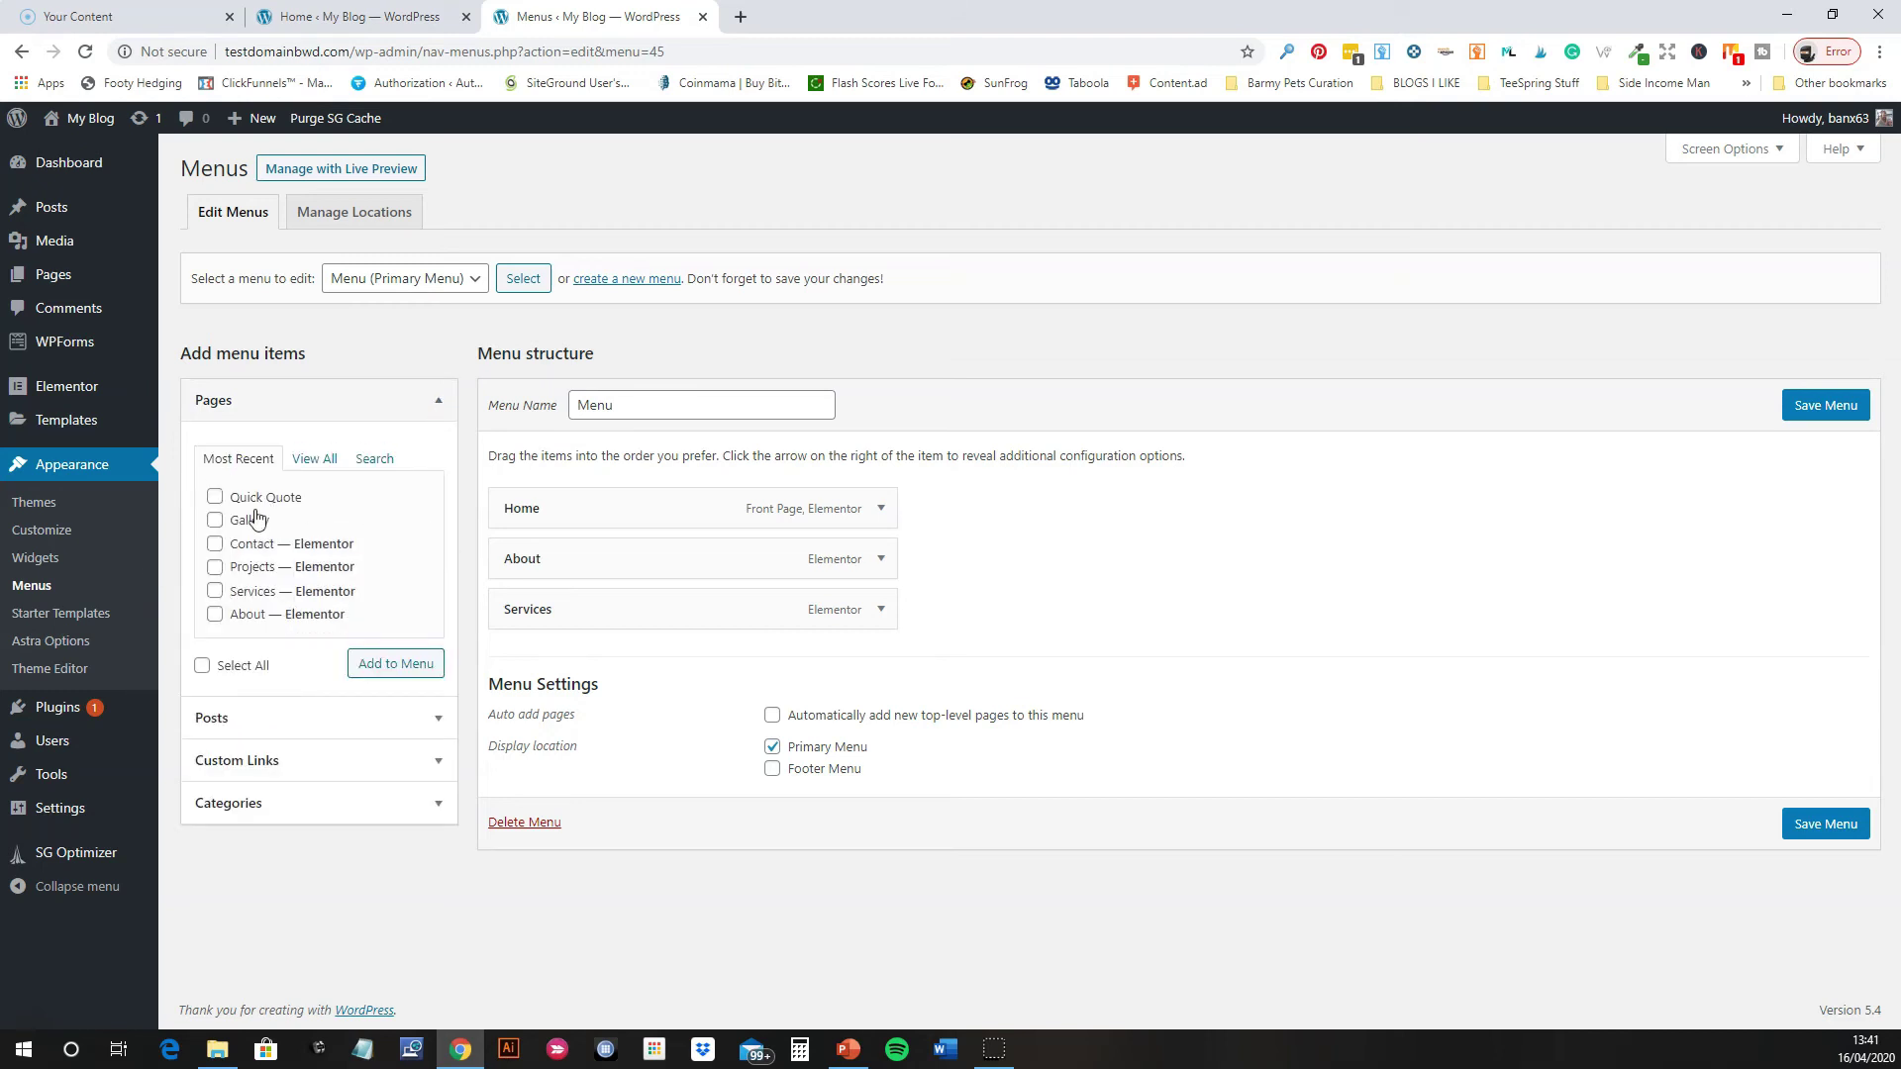
pyautogui.click(393, 665)
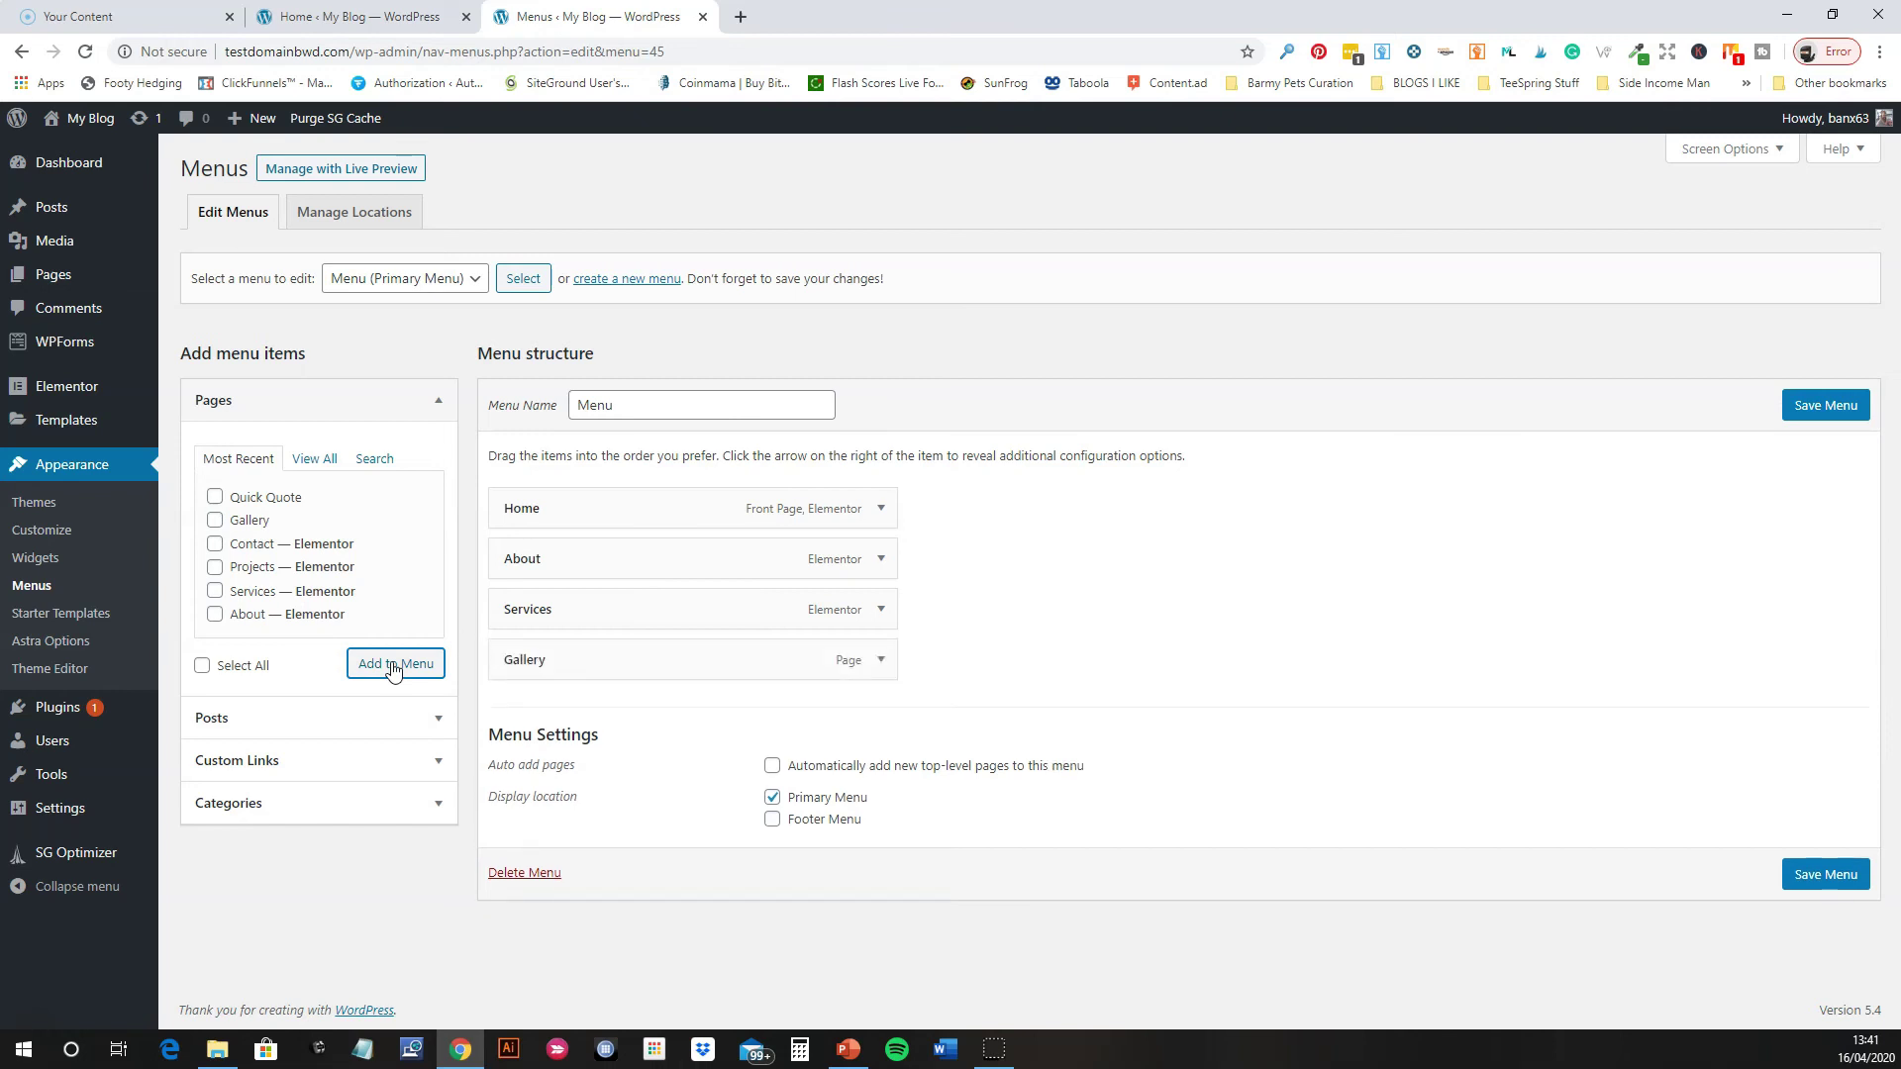
pyautogui.click(214, 496)
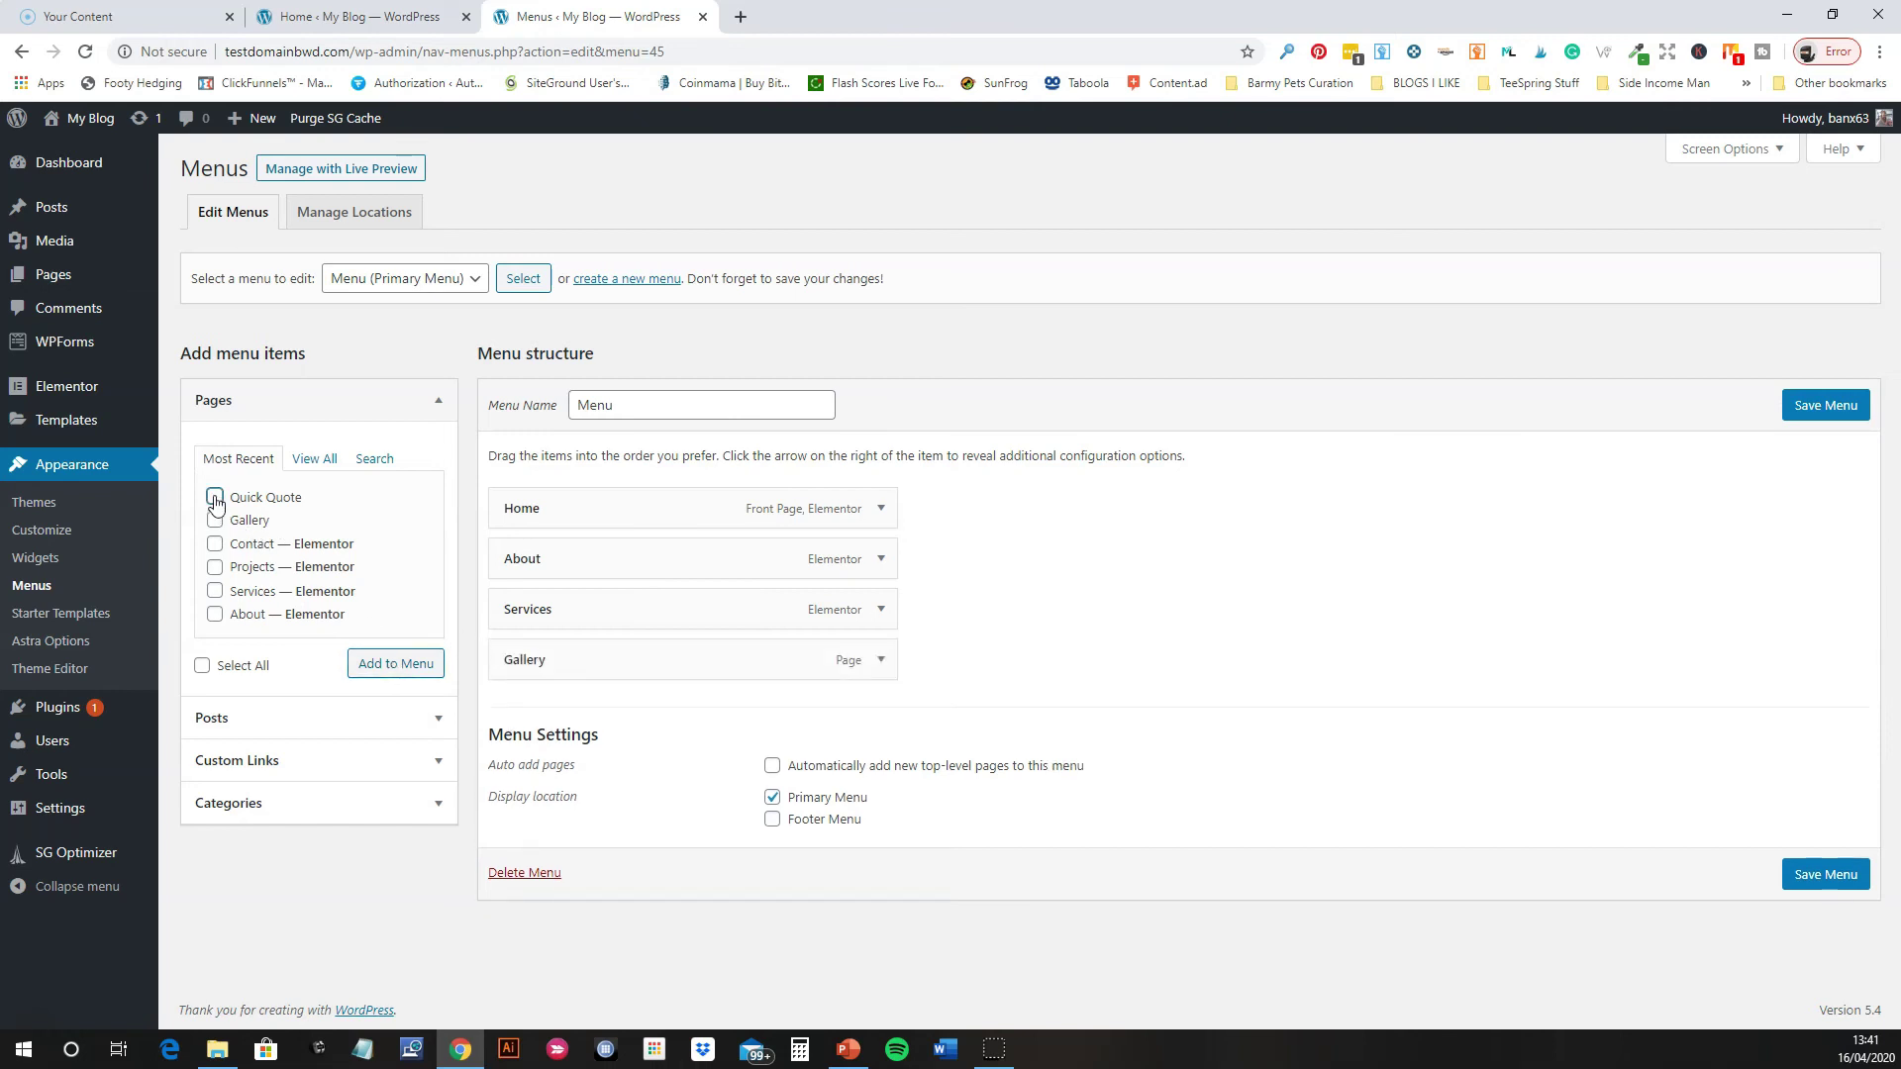
pyautogui.click(387, 672)
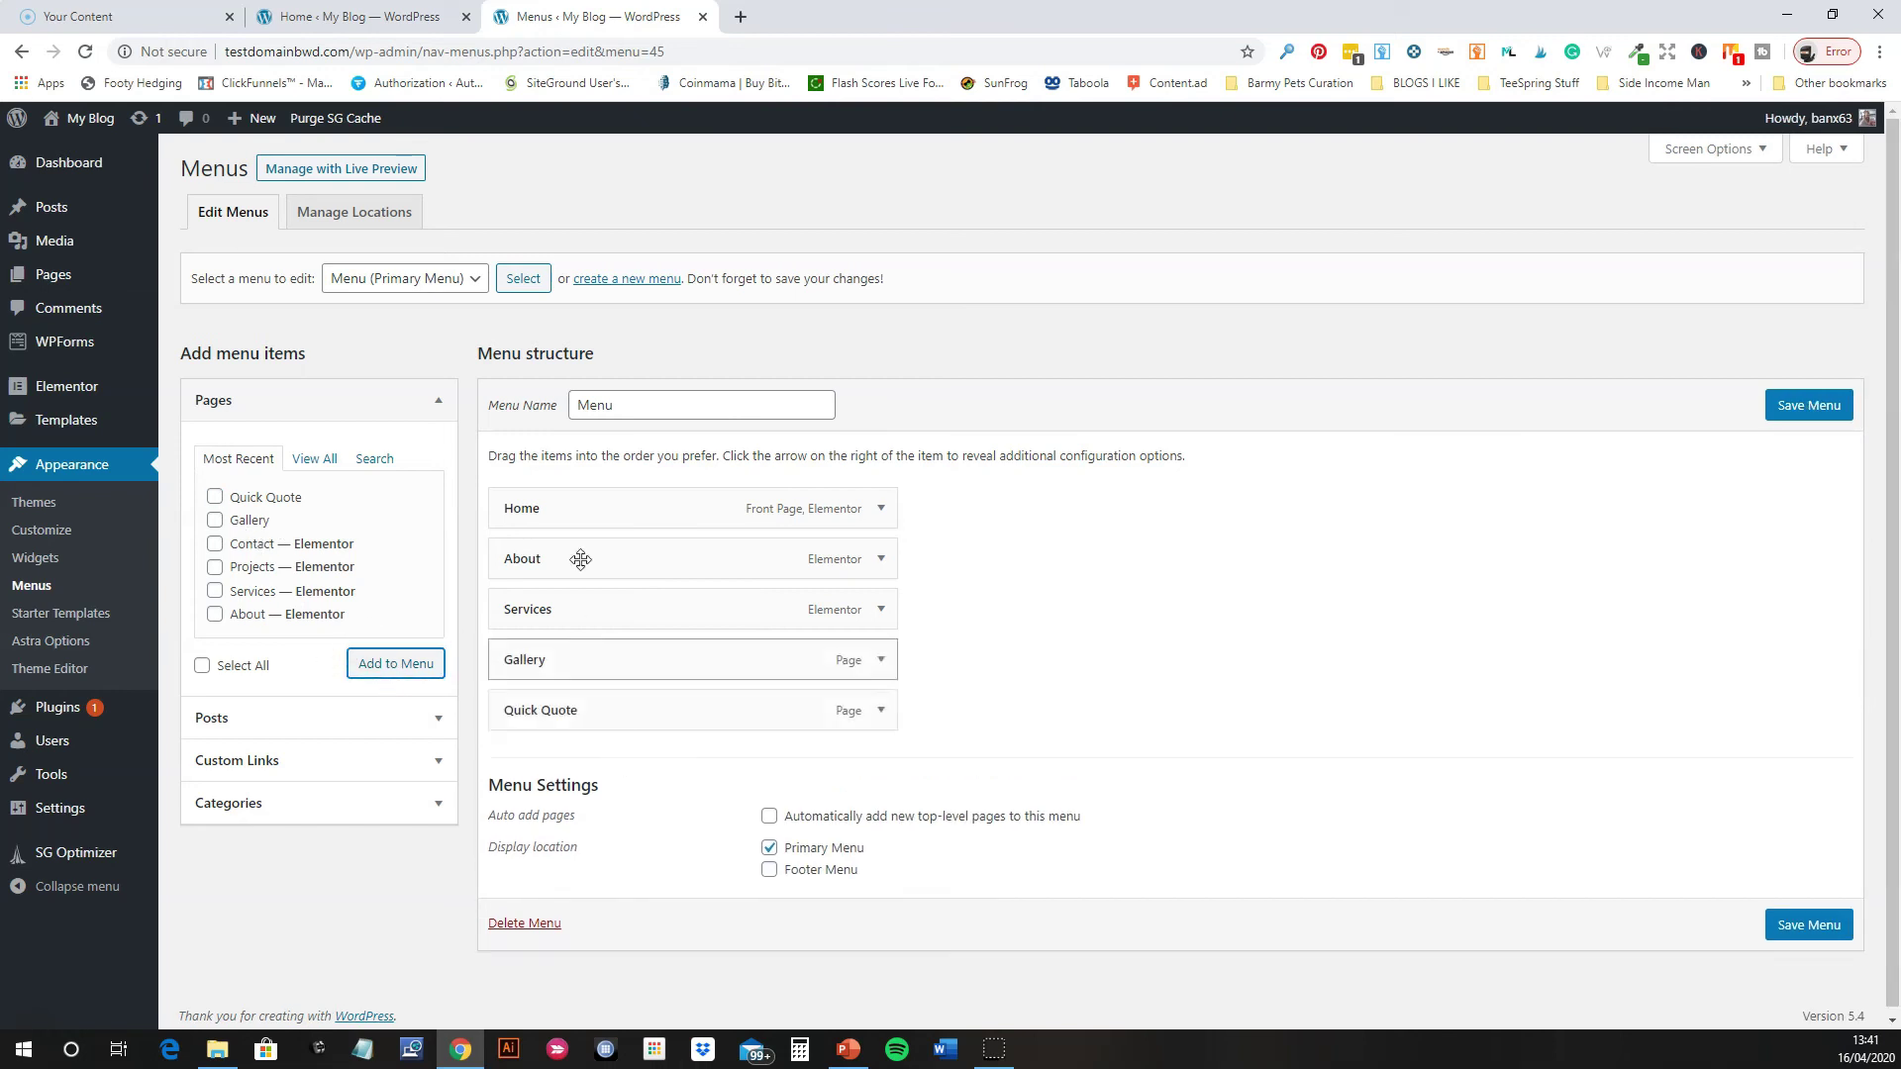
pyautogui.click(1820, 930)
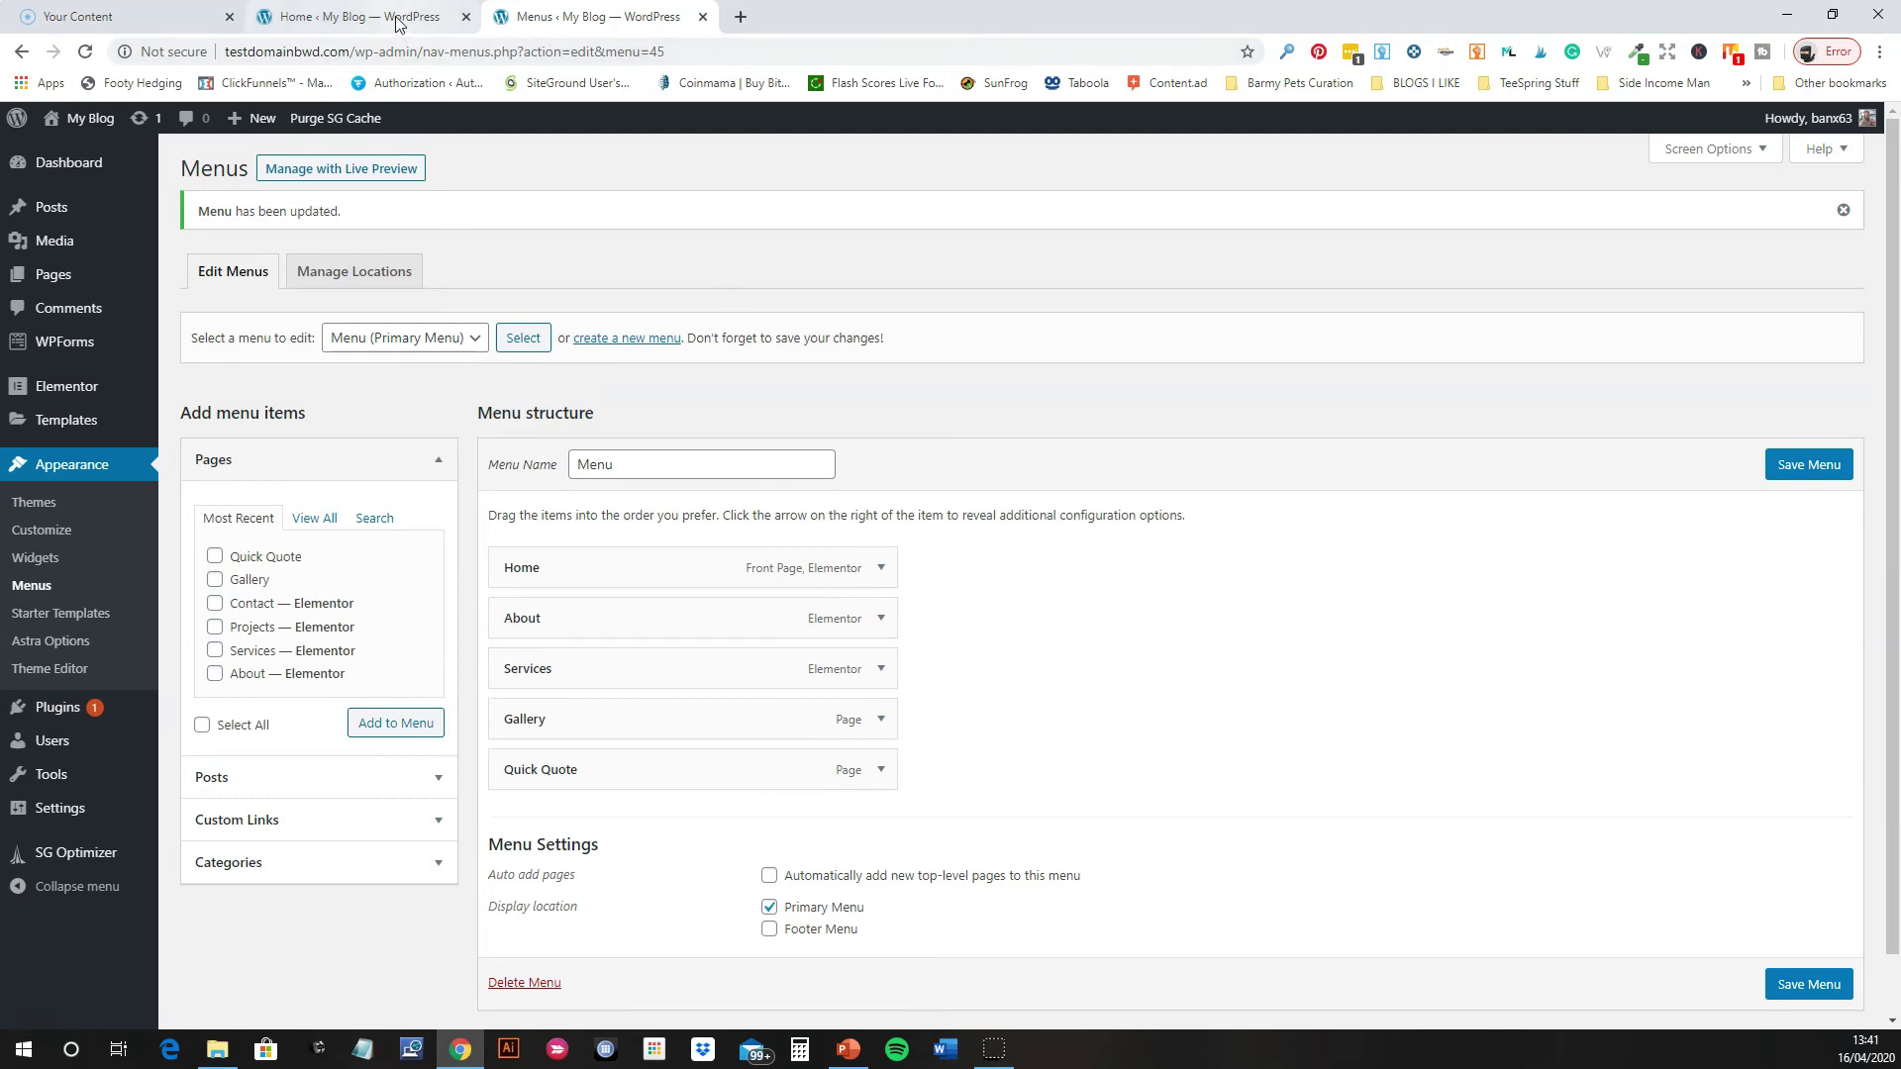
# - View the live site in a new tab to check the header, then return to Menus
pyautogui.moveTo(85, 123)
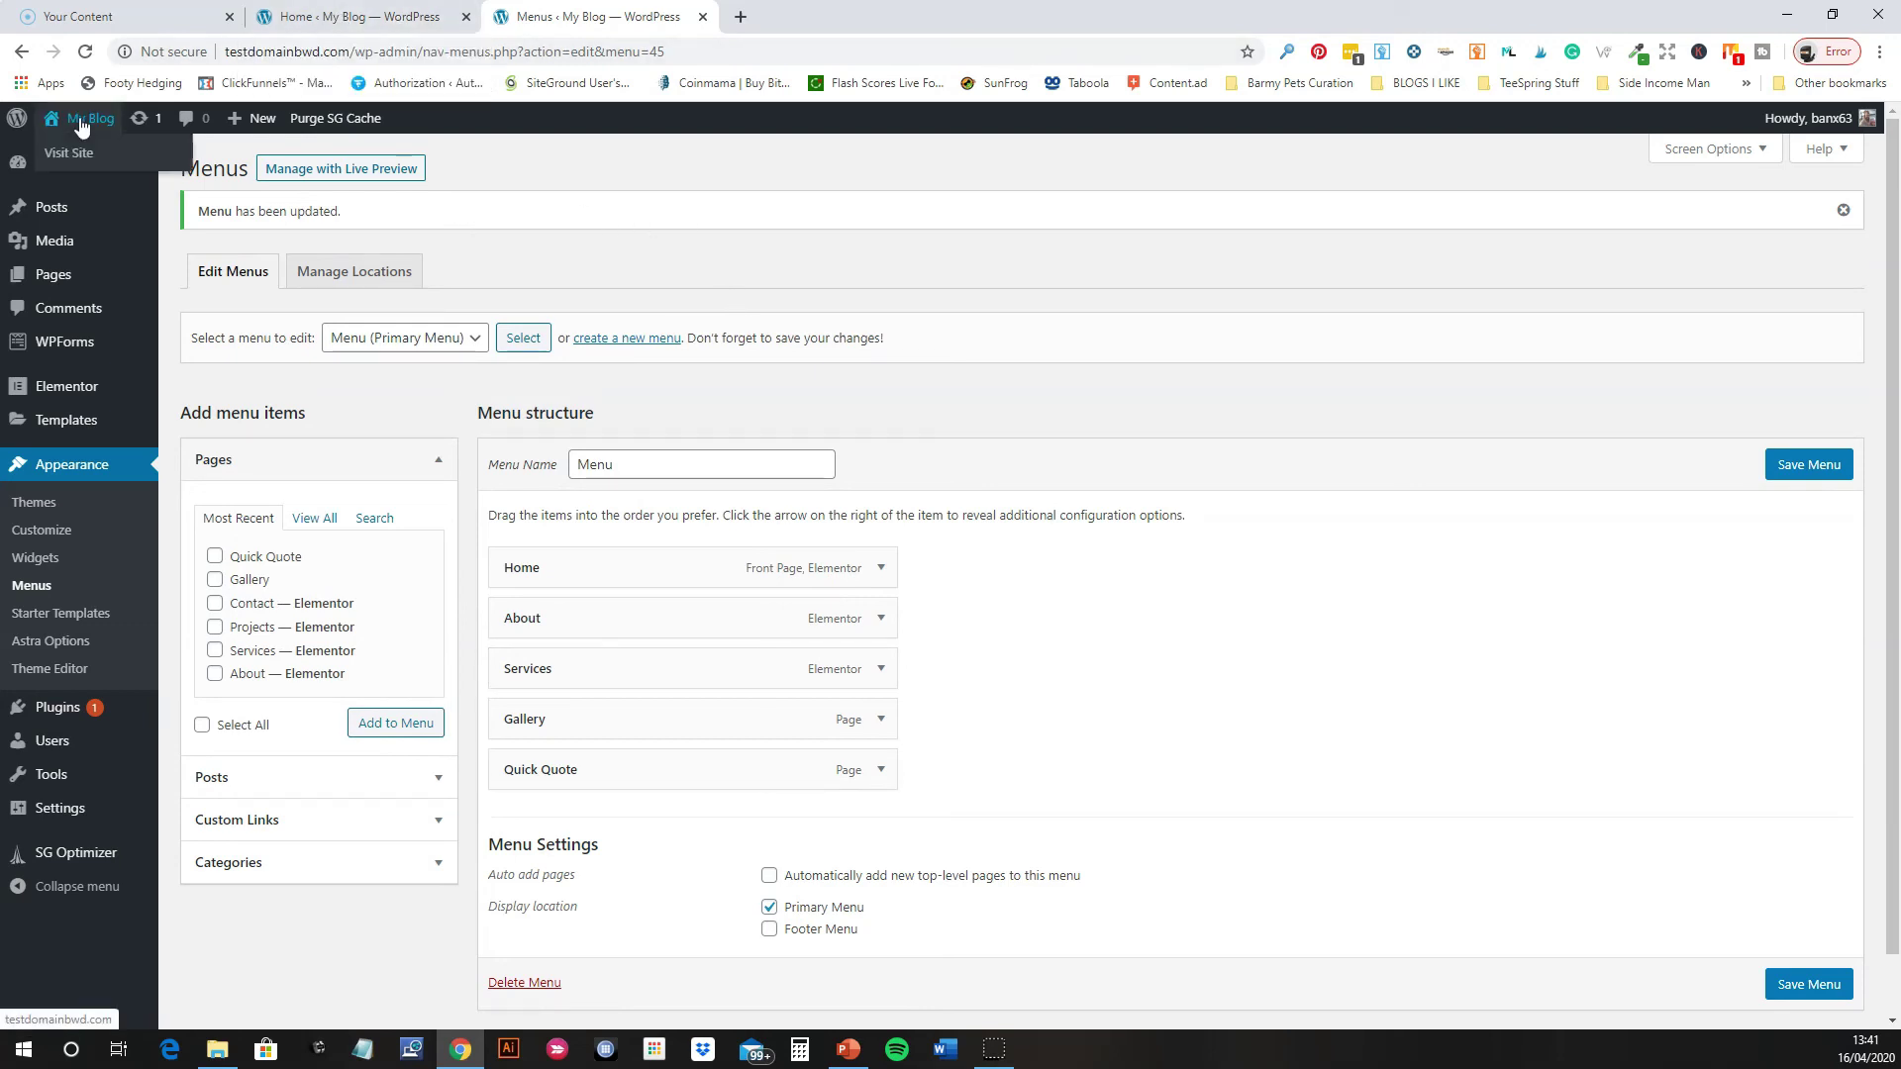
pyautogui.rightClick(75, 158)
pyautogui.click(108, 166)
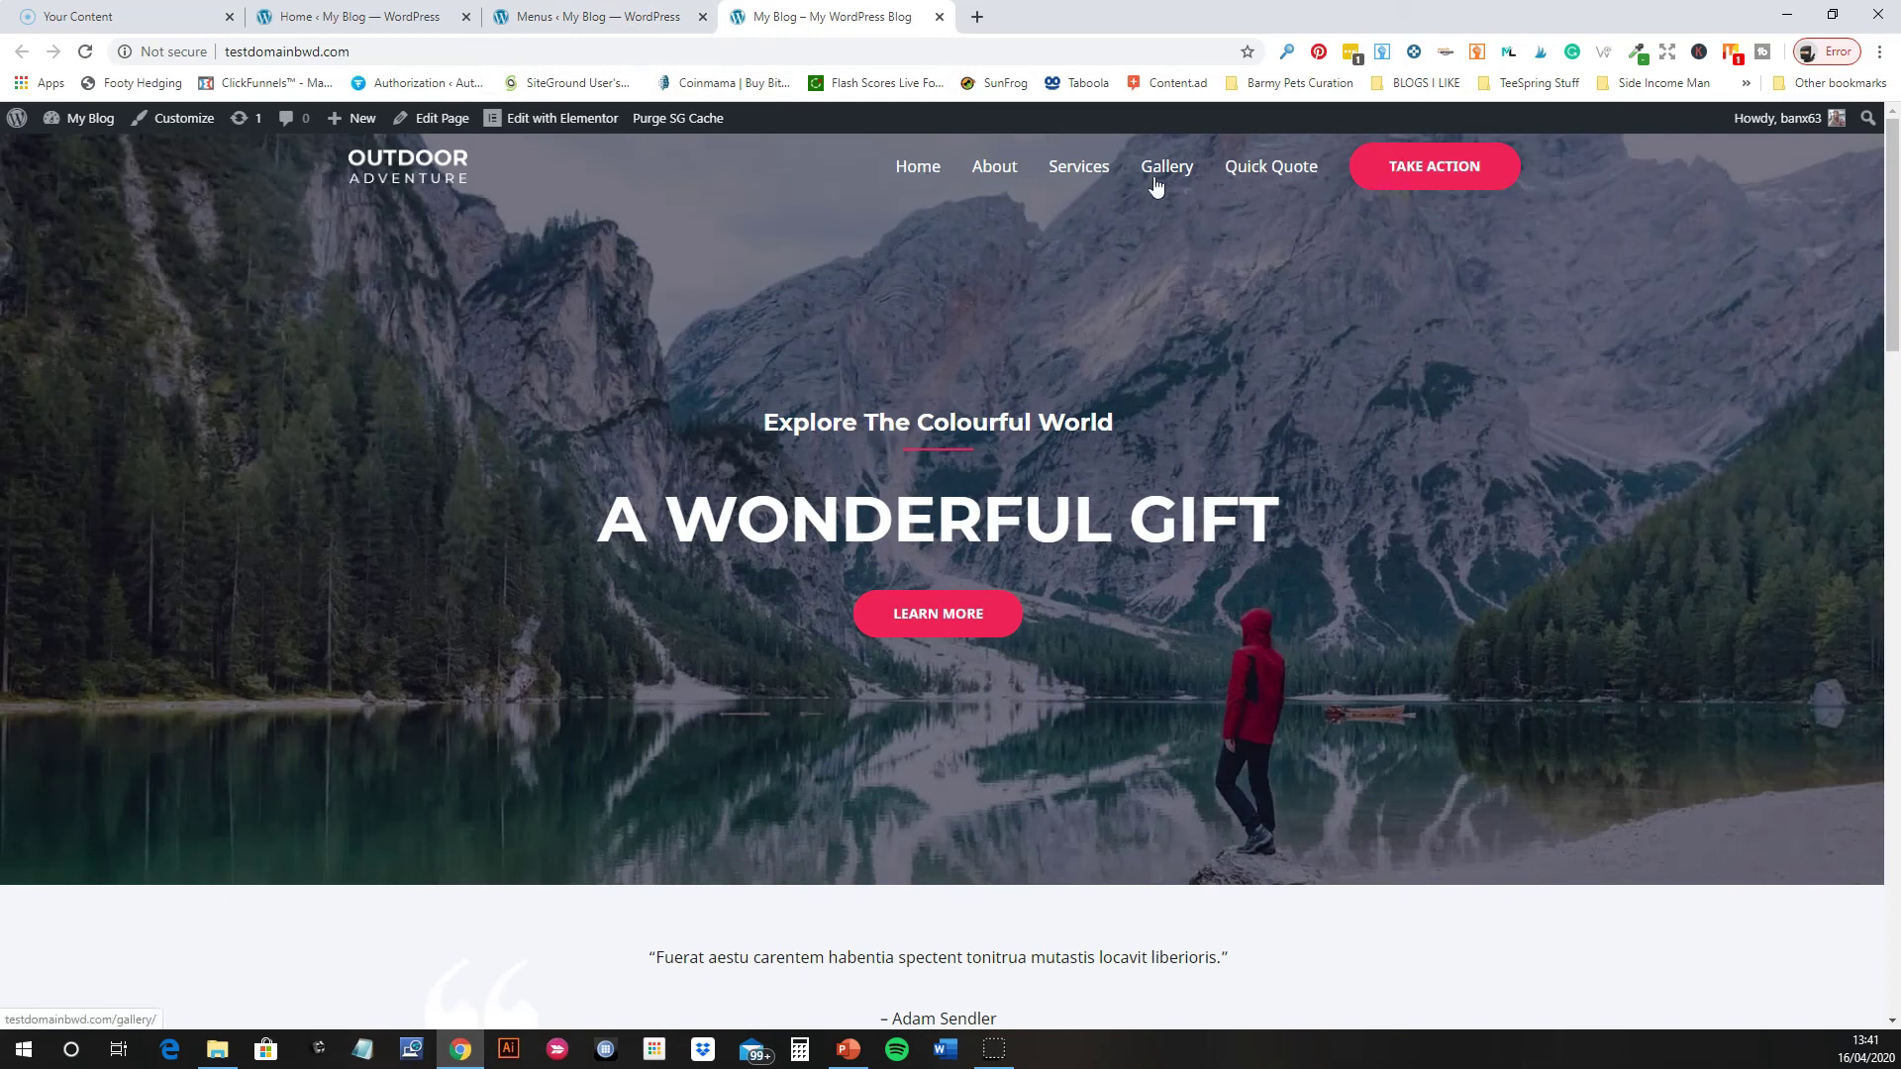
pyautogui.click(600, 20)
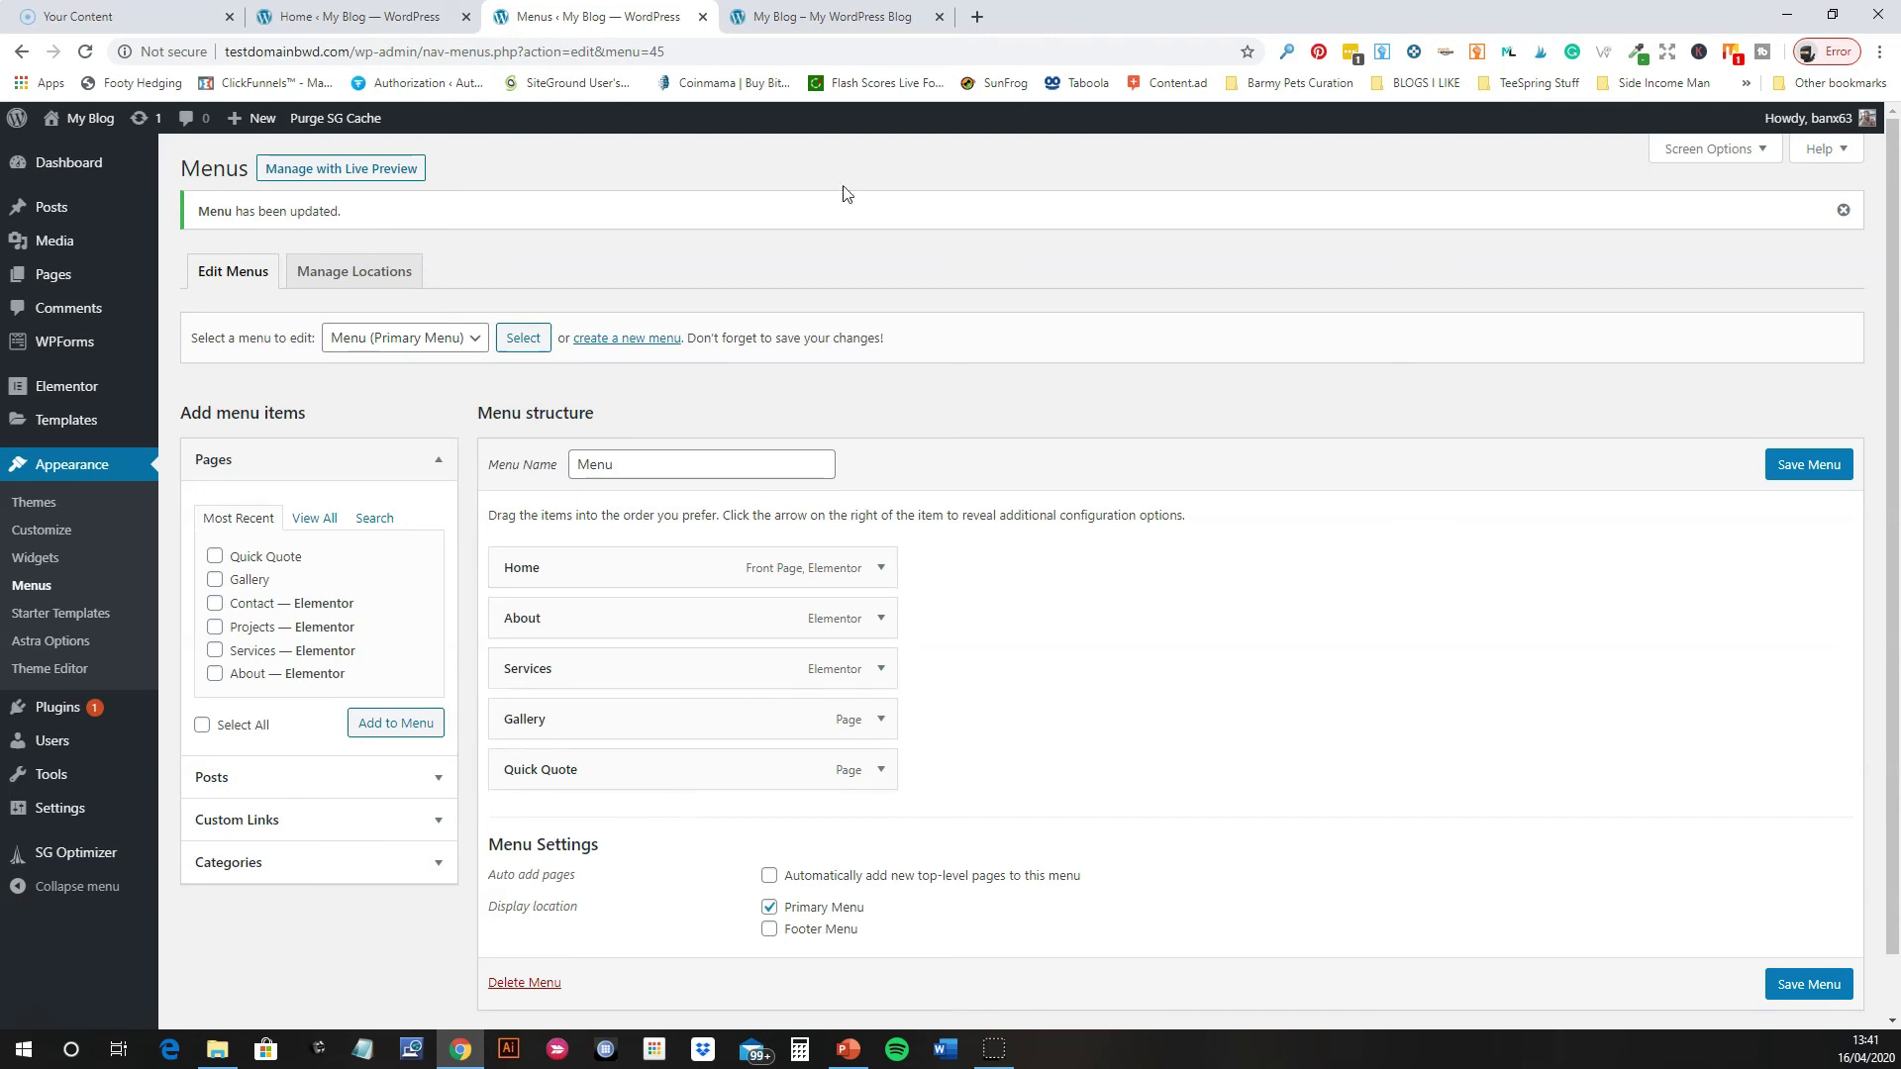
# - Move Quick Quote to second place and Gallery to third, then save the menu
pyautogui.click(819, 20)
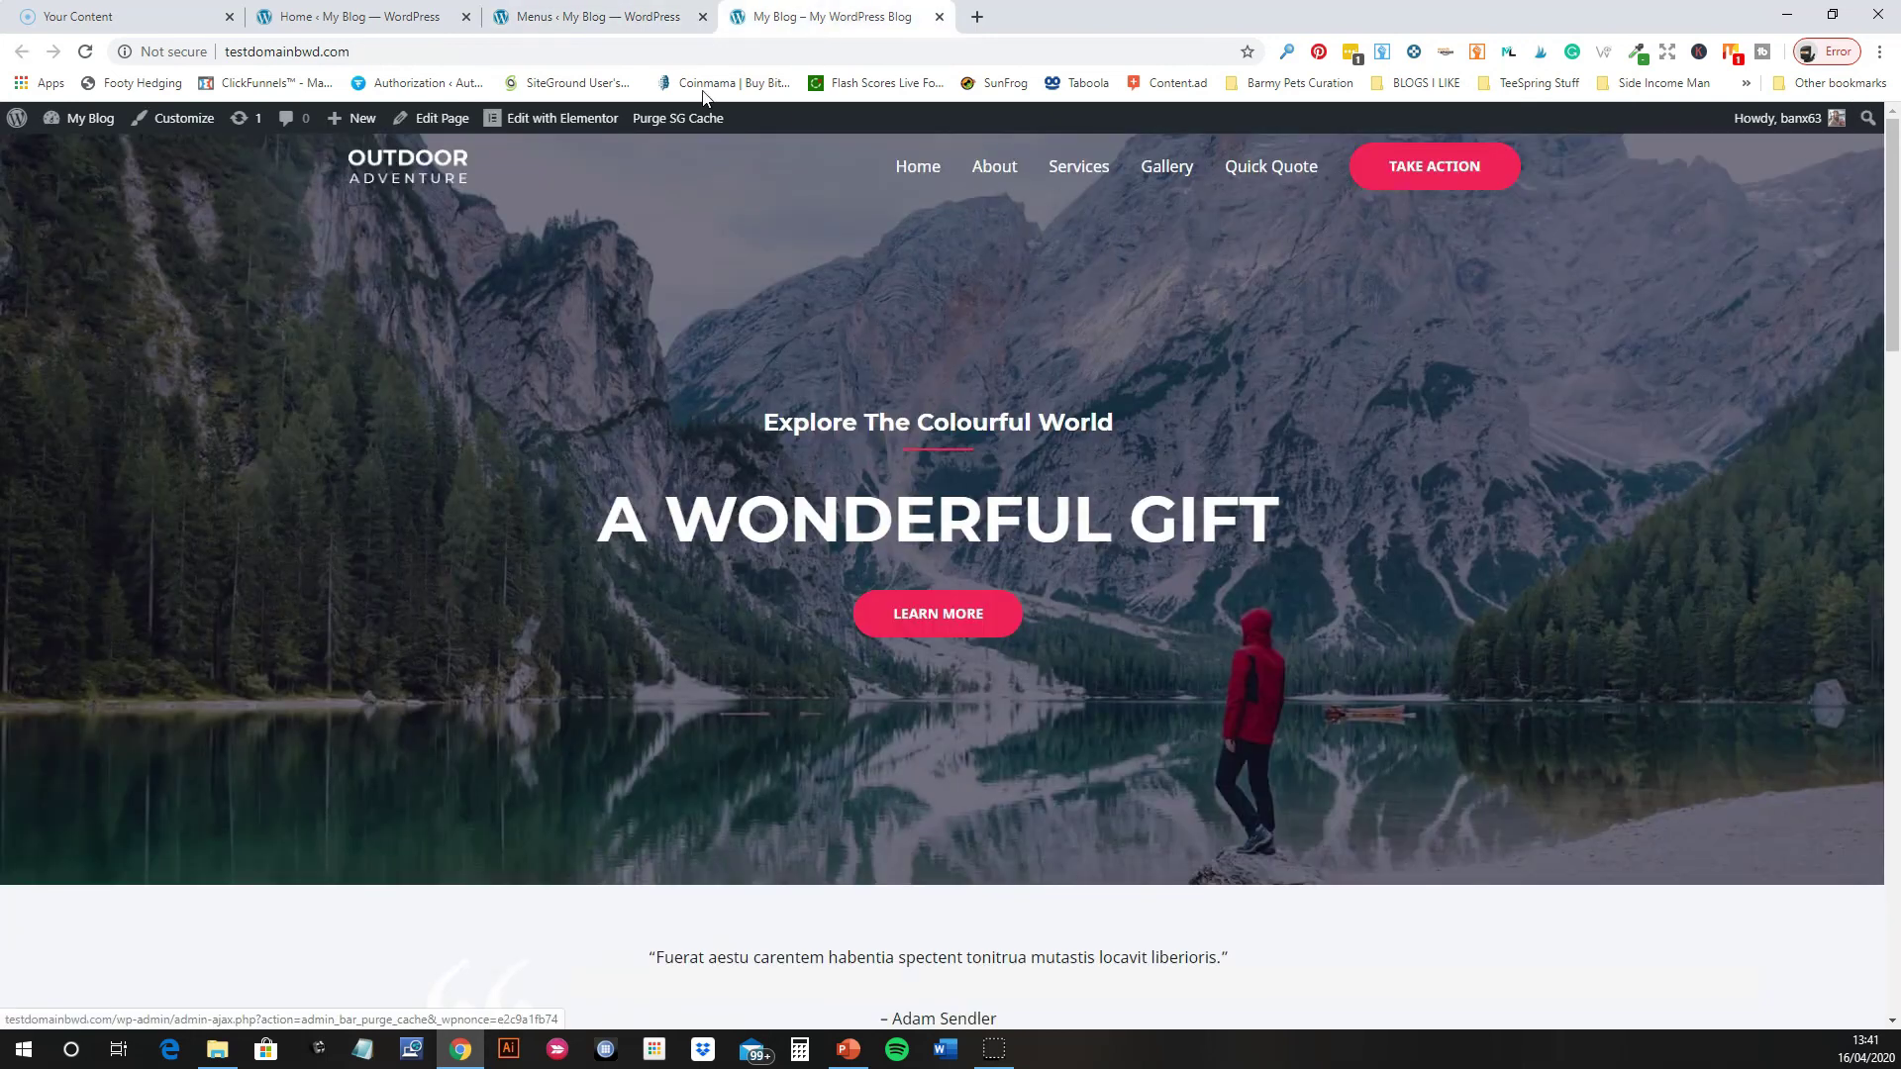
pyautogui.click(644, 20)
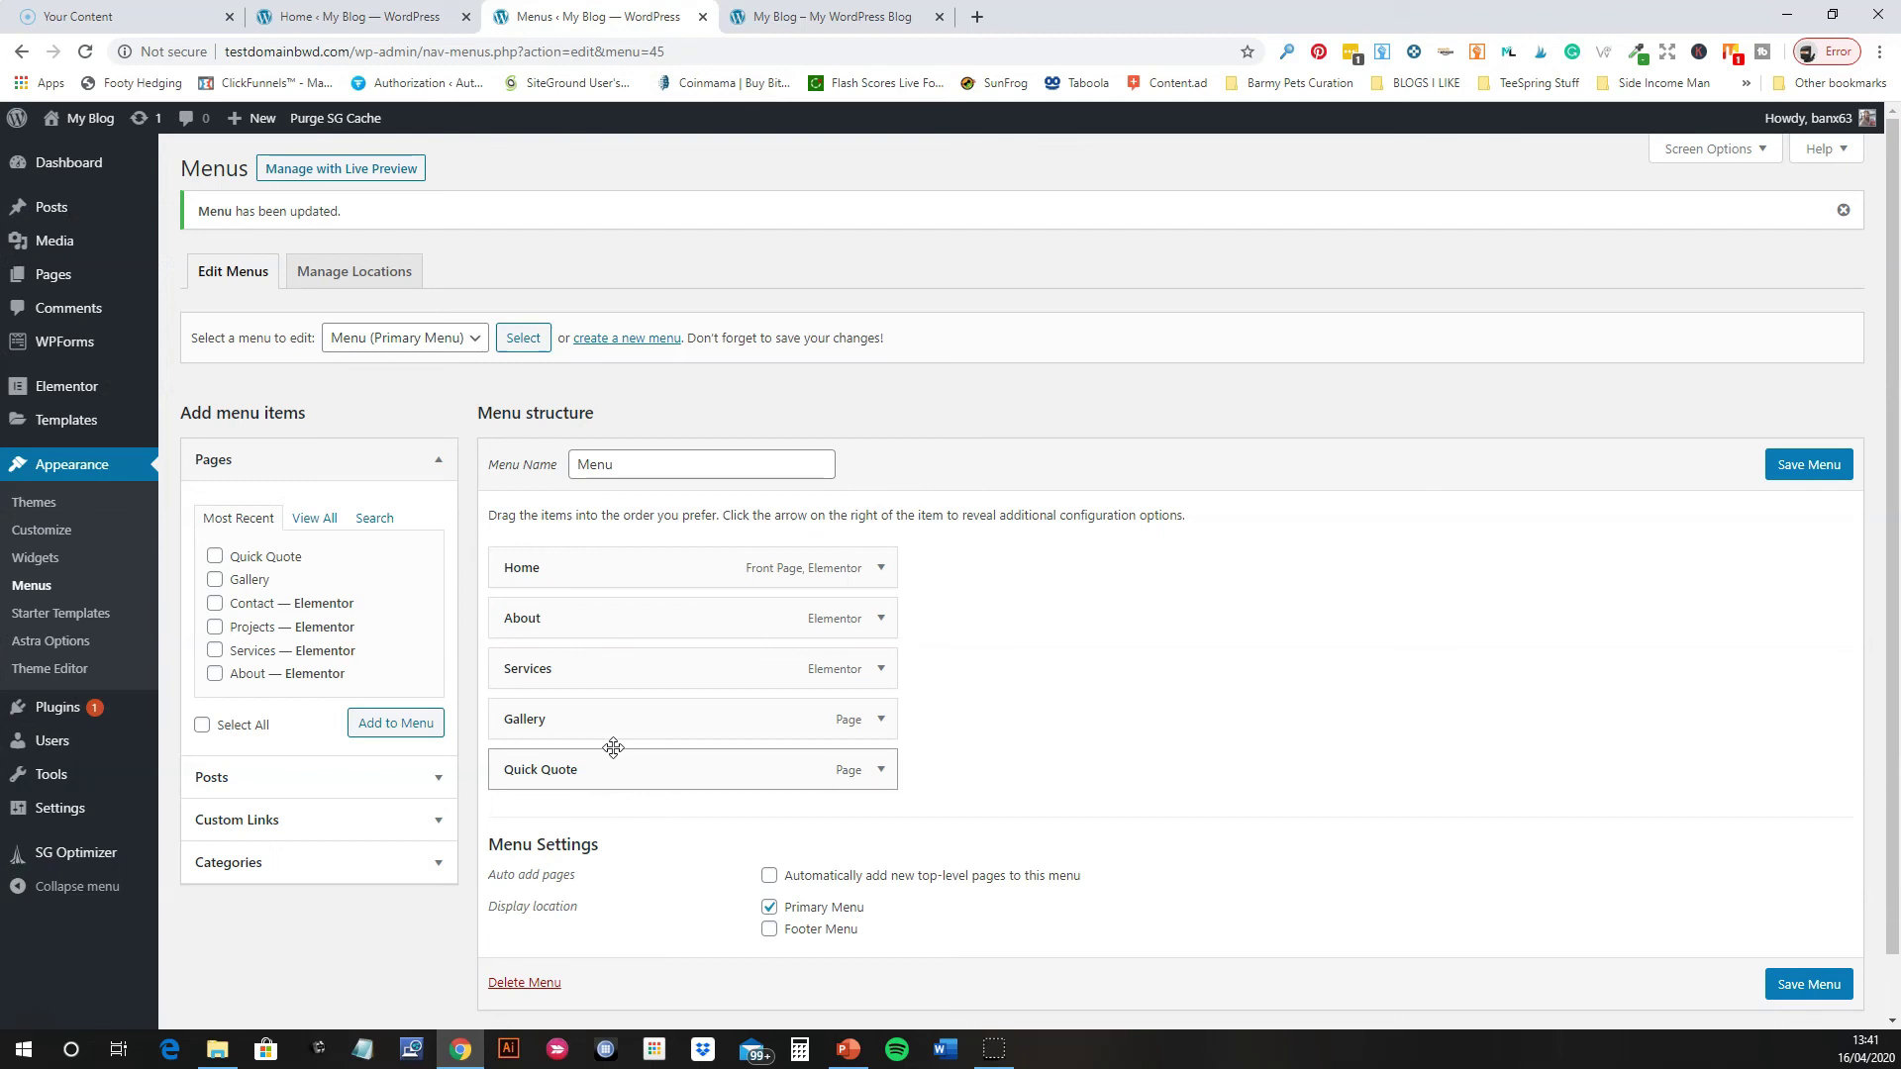
pyautogui.moveTo(606, 754); pyautogui.dragTo(598, 620)
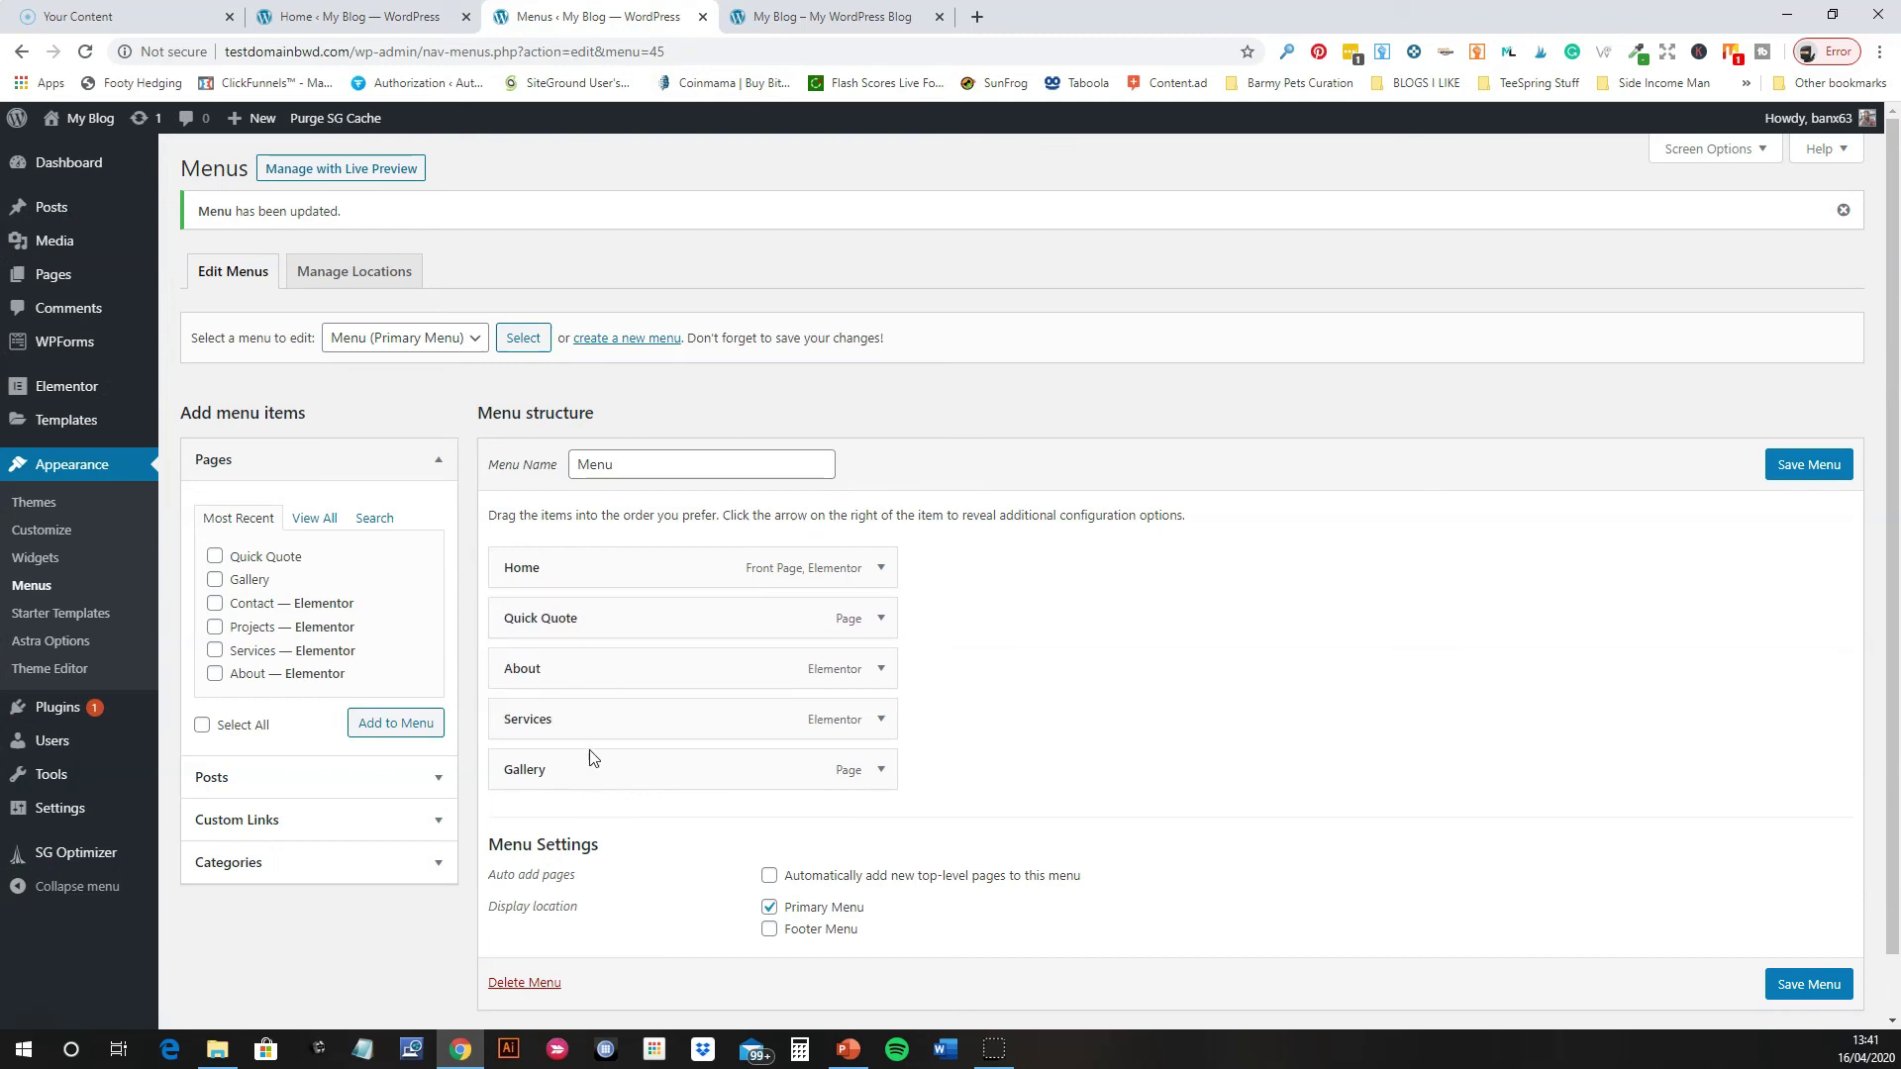
pyautogui.moveTo(564, 760); pyautogui.dragTo(570, 668)
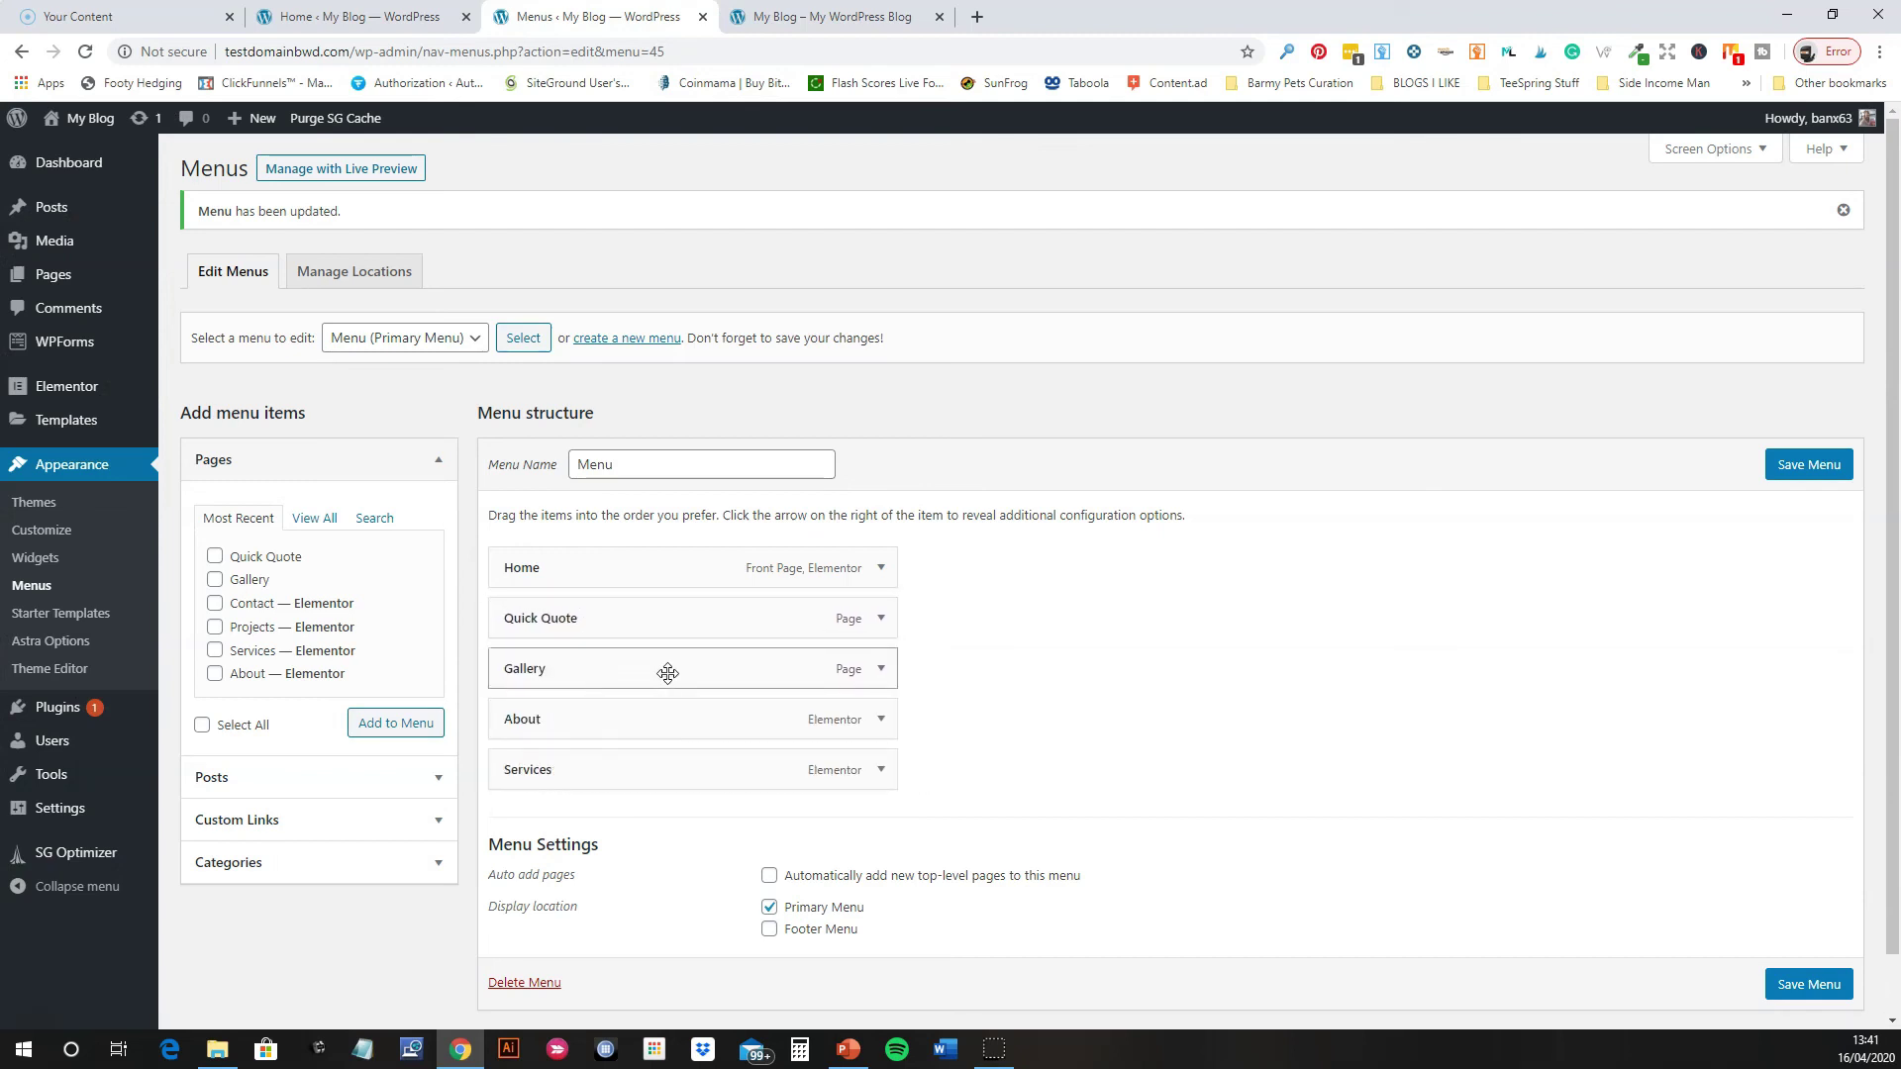
pyautogui.click(1799, 984)
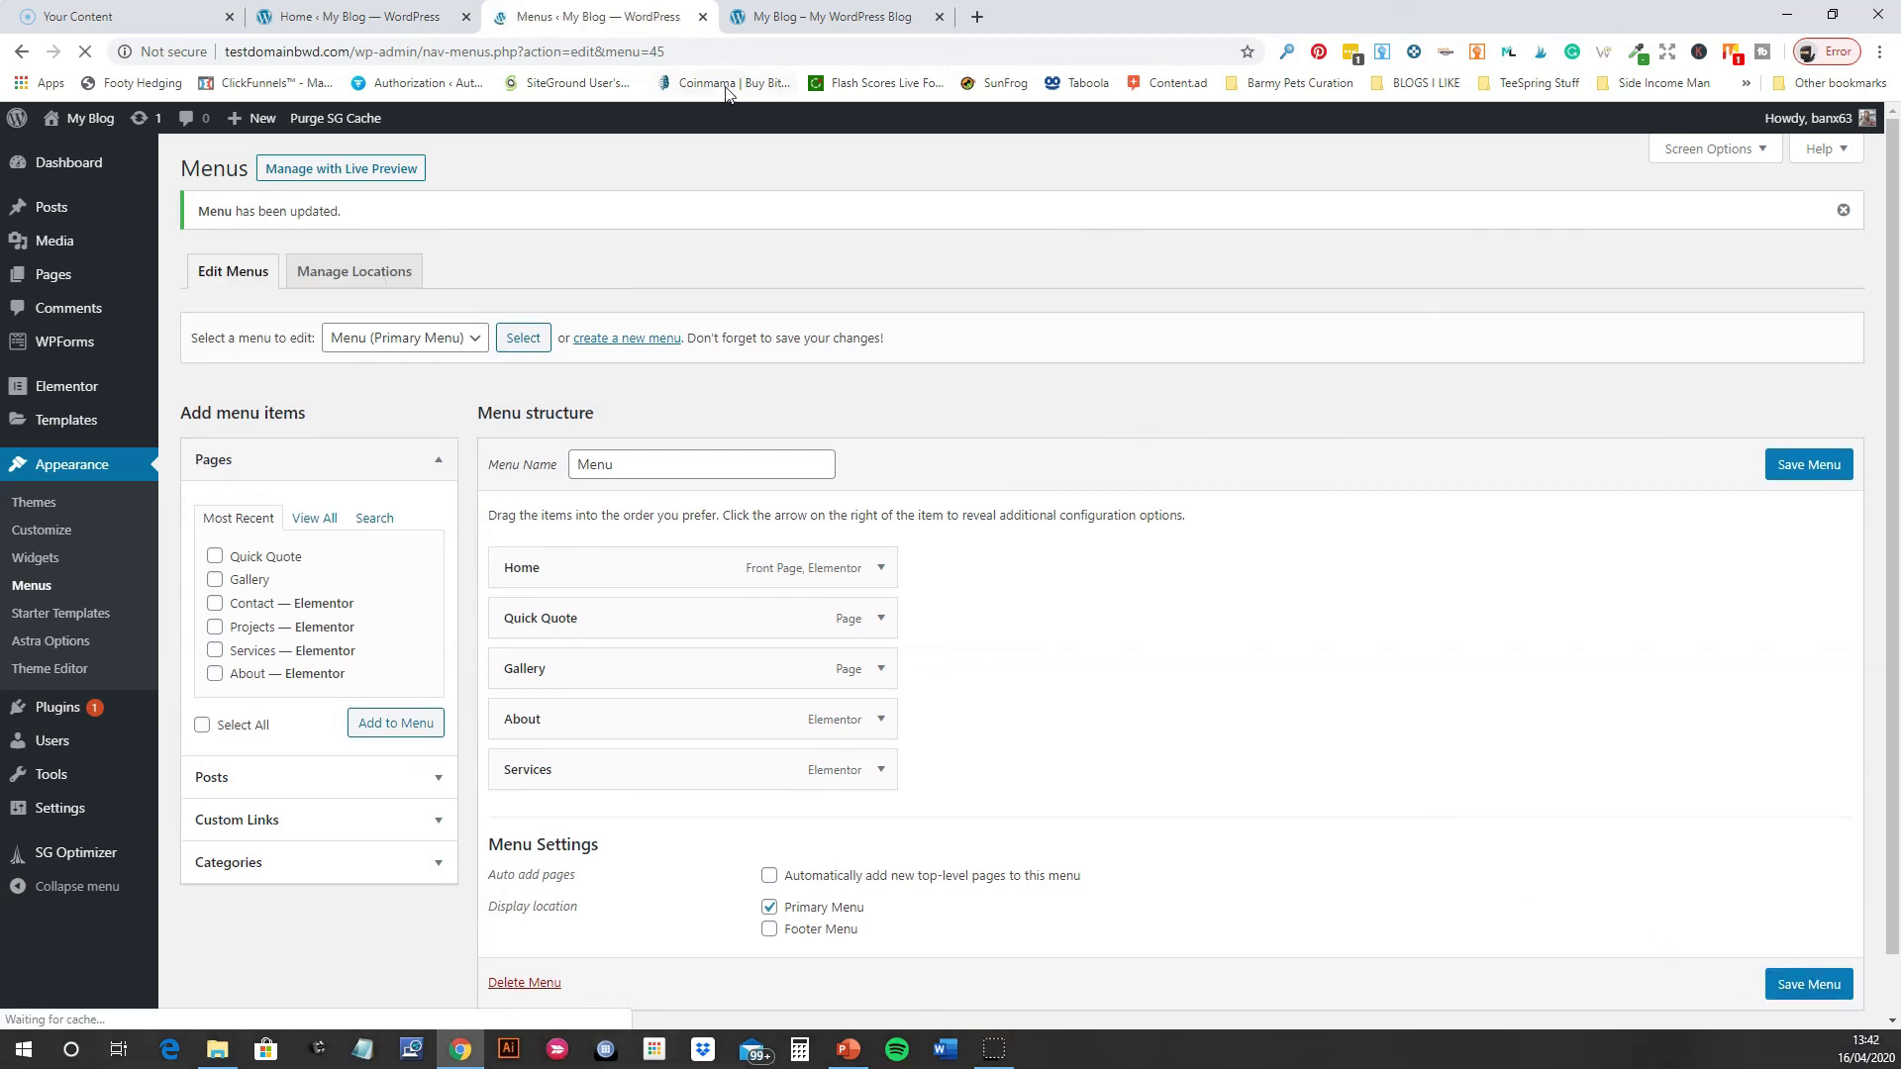
# - Reload the live site tab to display the new header menu order
pyautogui.click(800, 24)
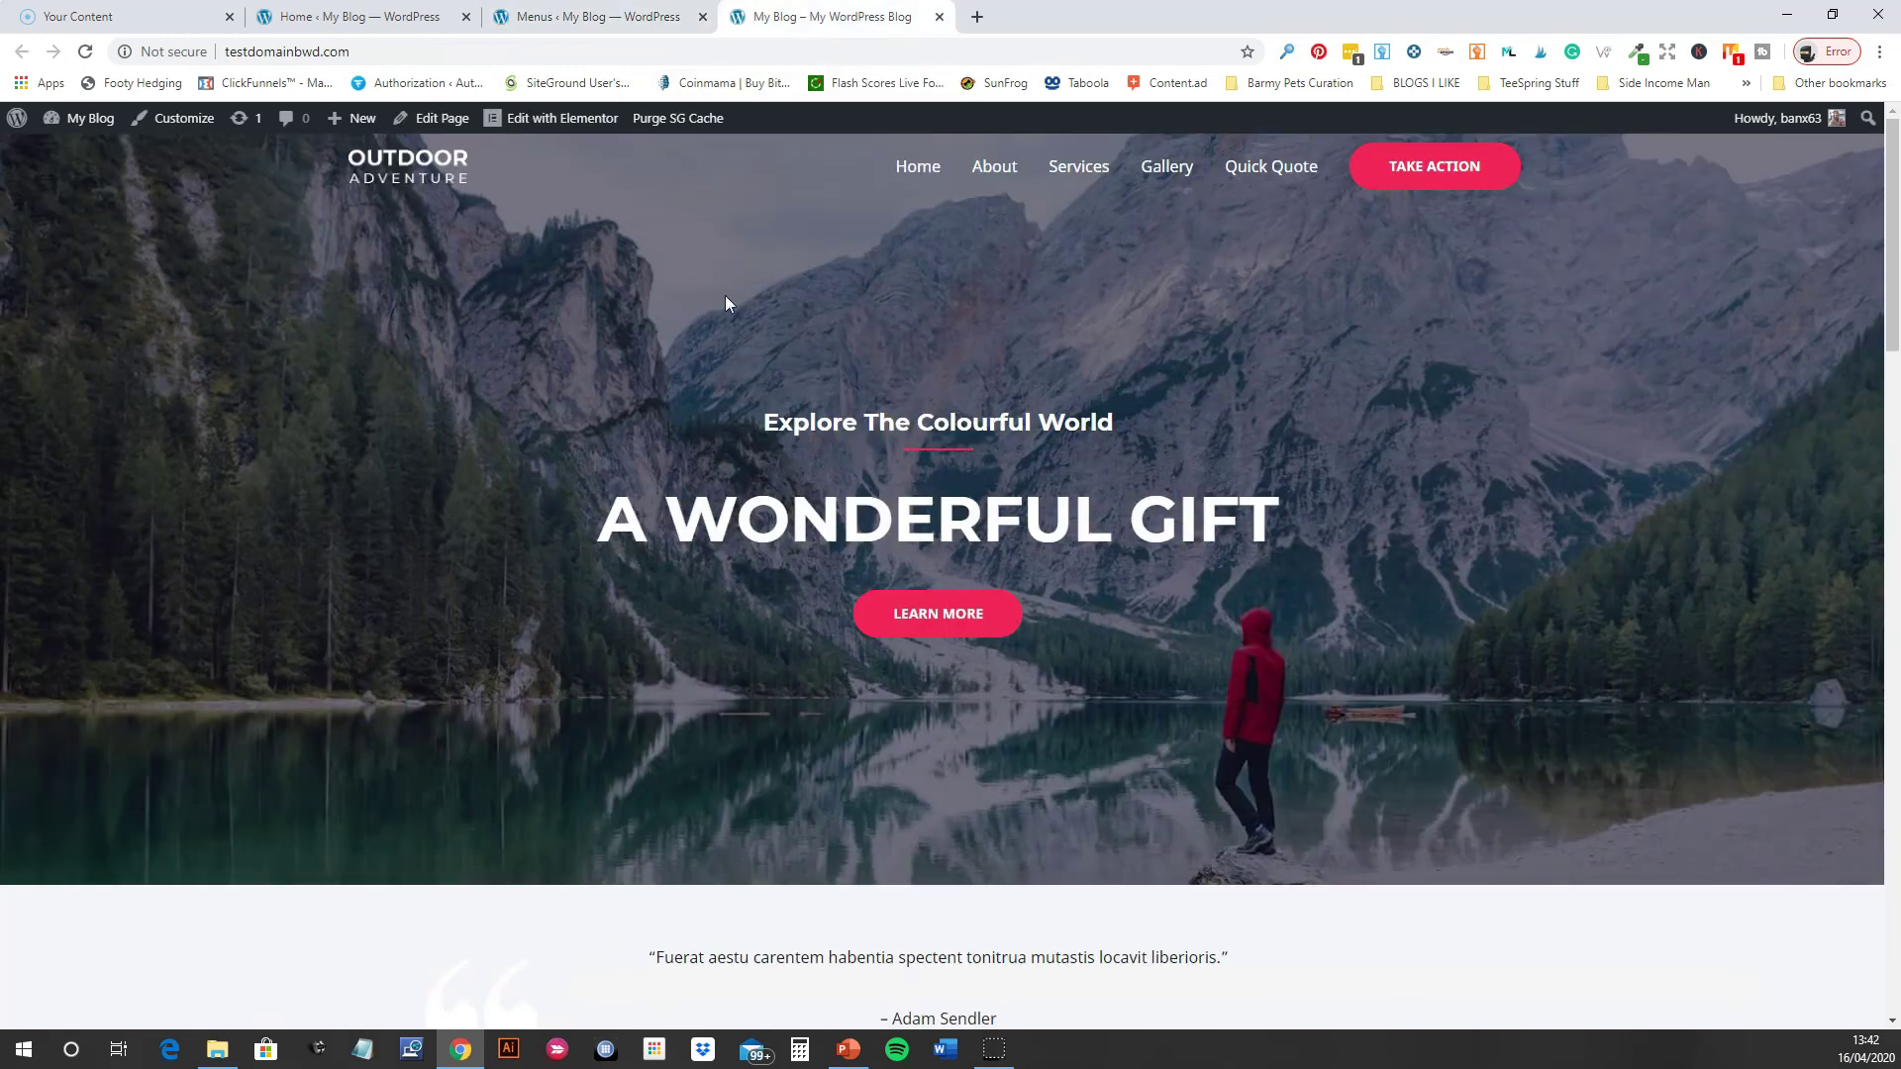
pyautogui.press('F5')
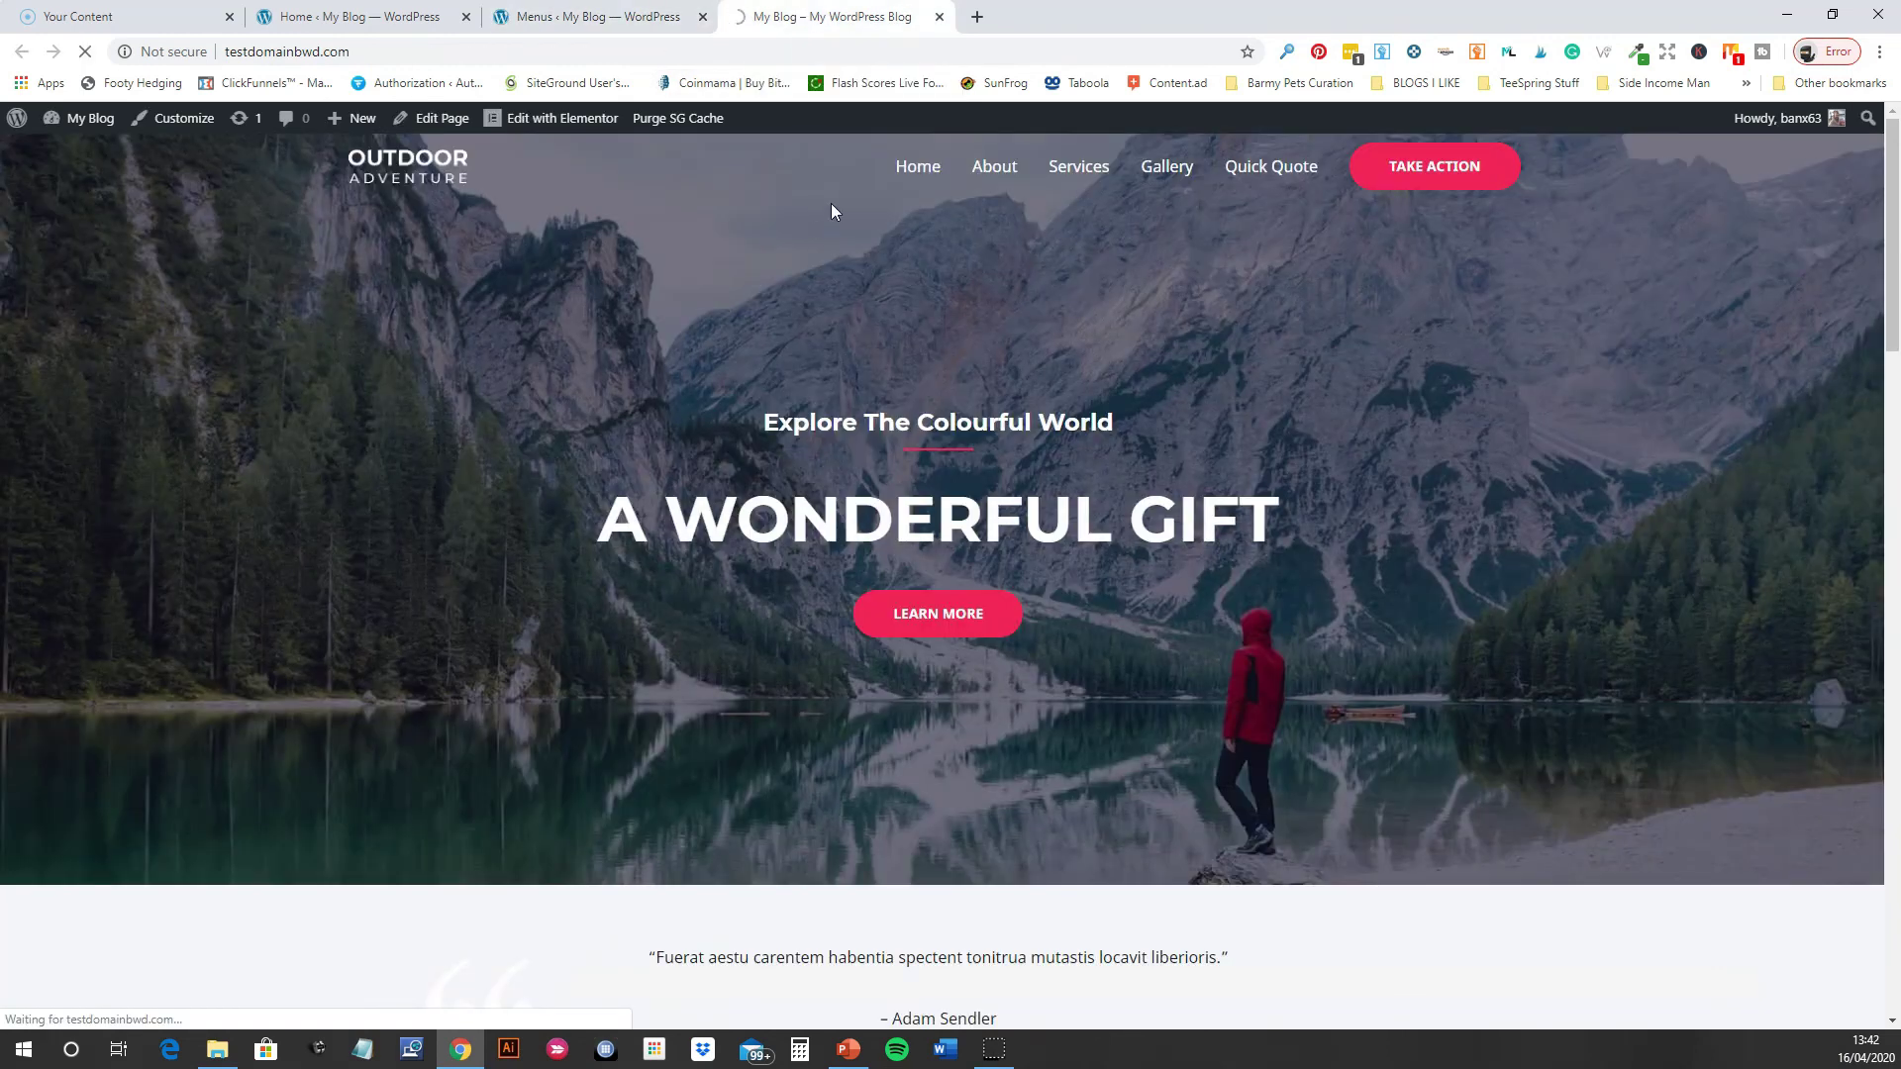